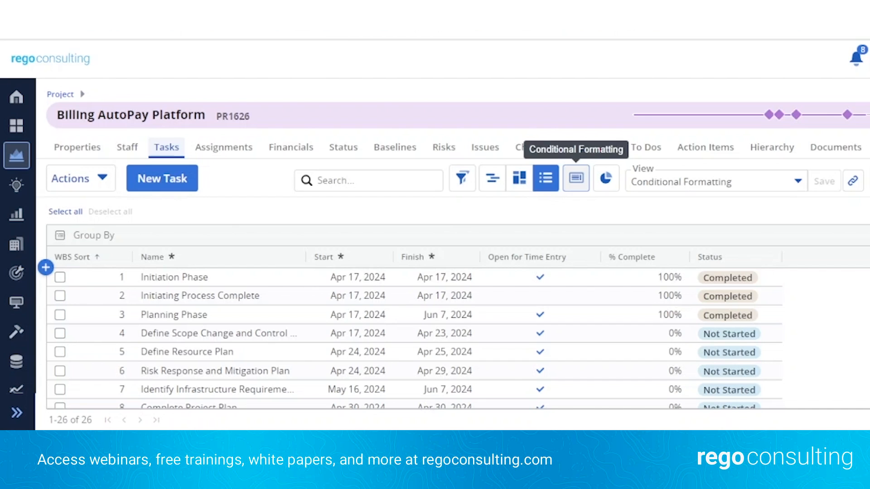
# - Start a conditional formatting rule for the task grid with the condition Open for Time Entry = Yes
pyautogui.click(519, 178)
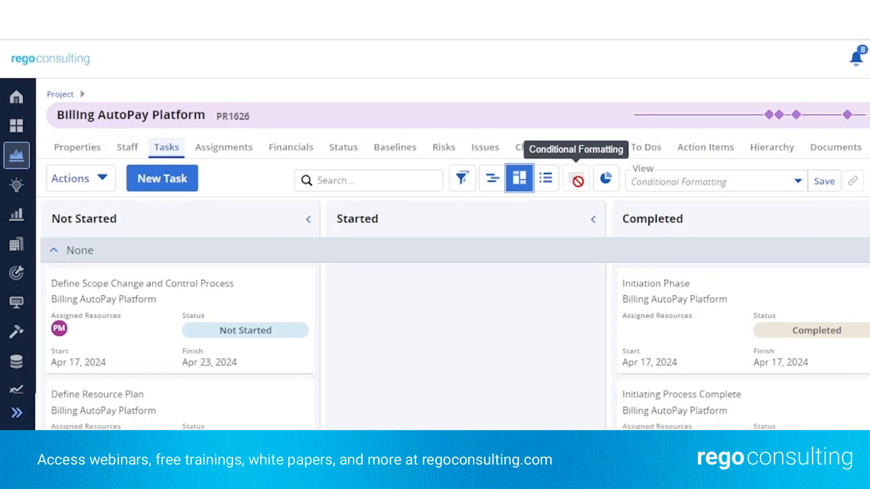
pyautogui.click(549, 186)
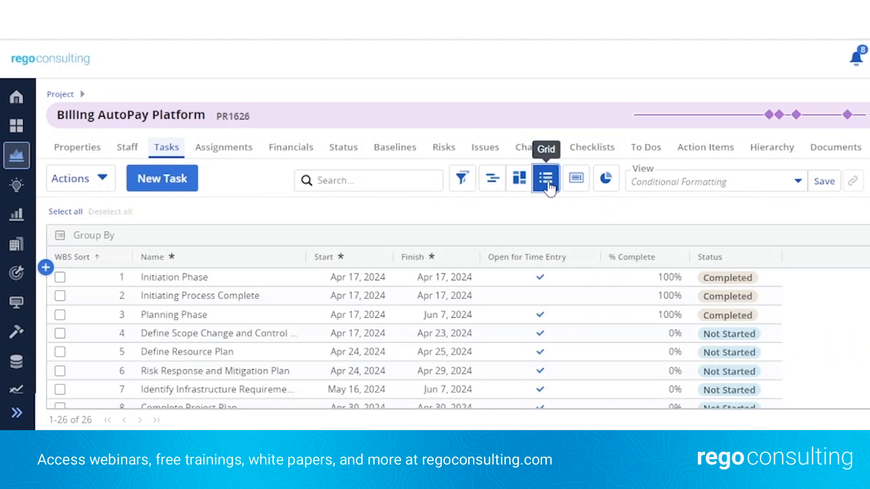
pyautogui.click(576, 179)
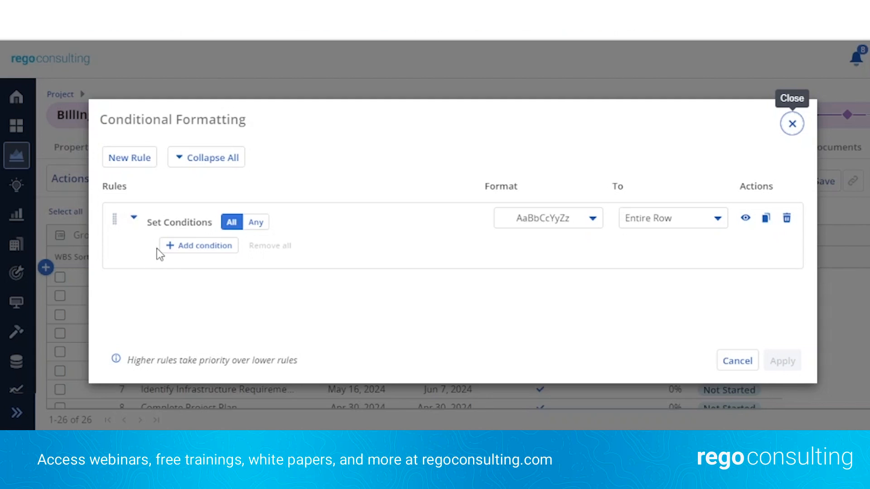
pyautogui.click(201, 249)
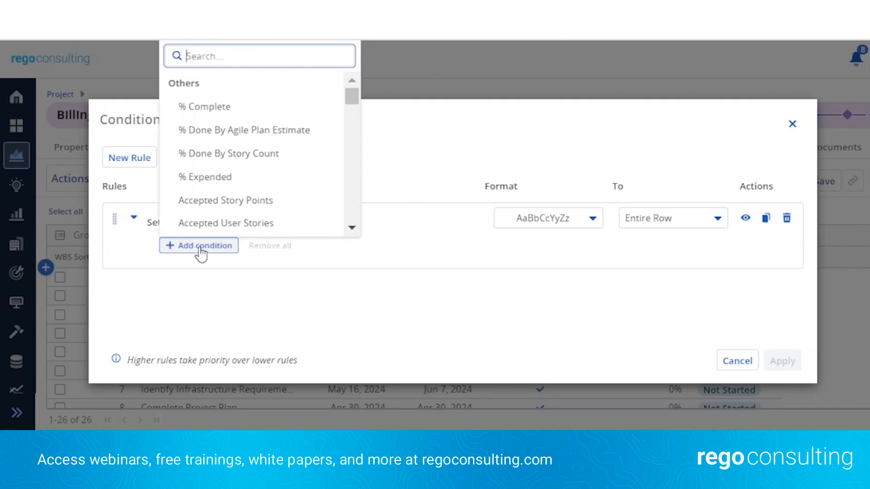
pyautogui.write('open')
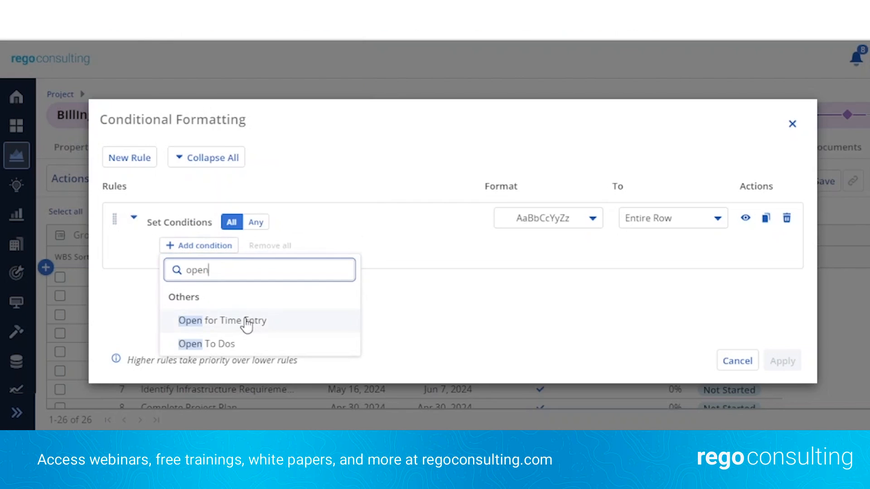
pyautogui.click(247, 322)
pyautogui.click(204, 326)
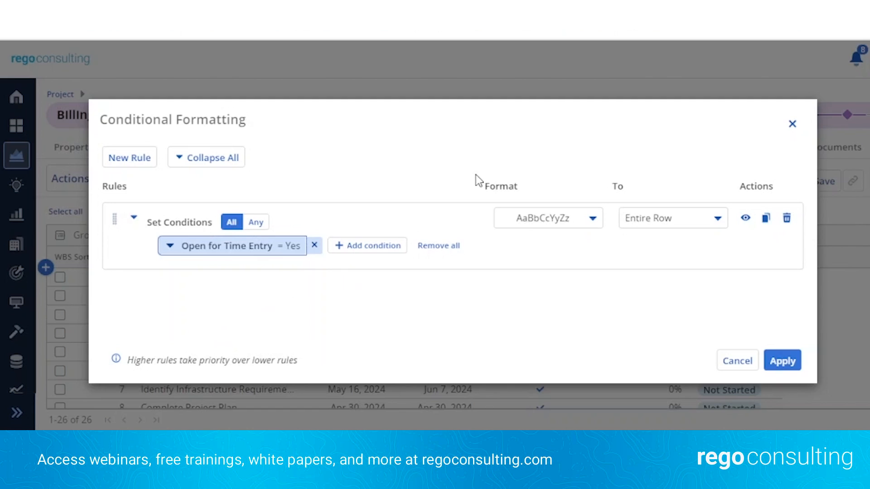
# - Give the Open for Time Entry rule a light green background across the entire row and apply it
pyautogui.click(592, 220)
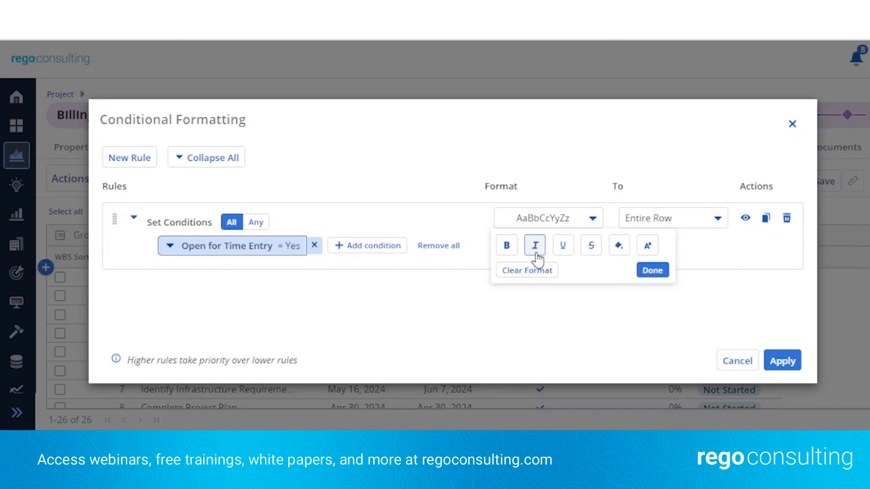
pyautogui.click(597, 251)
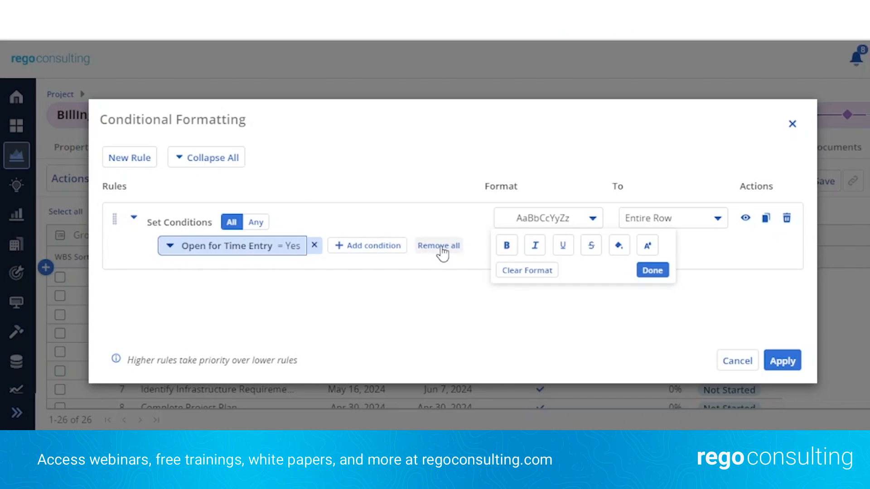
pyautogui.click(617, 251)
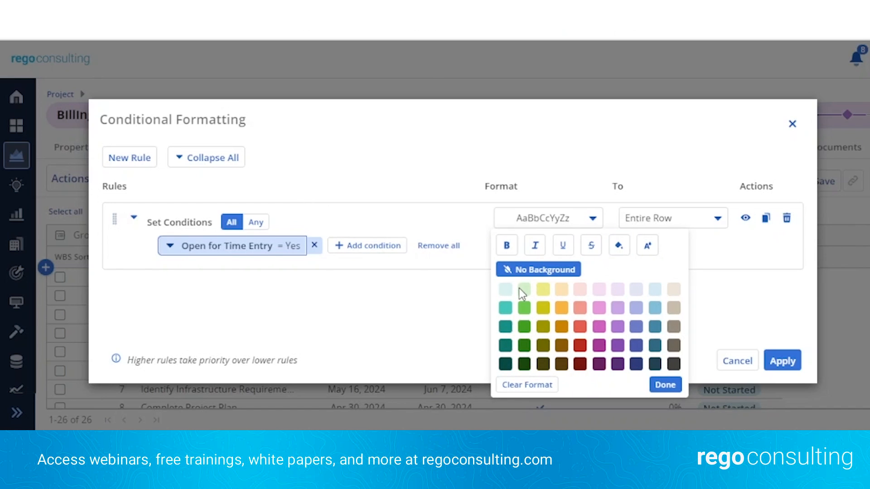
pyautogui.click(524, 290)
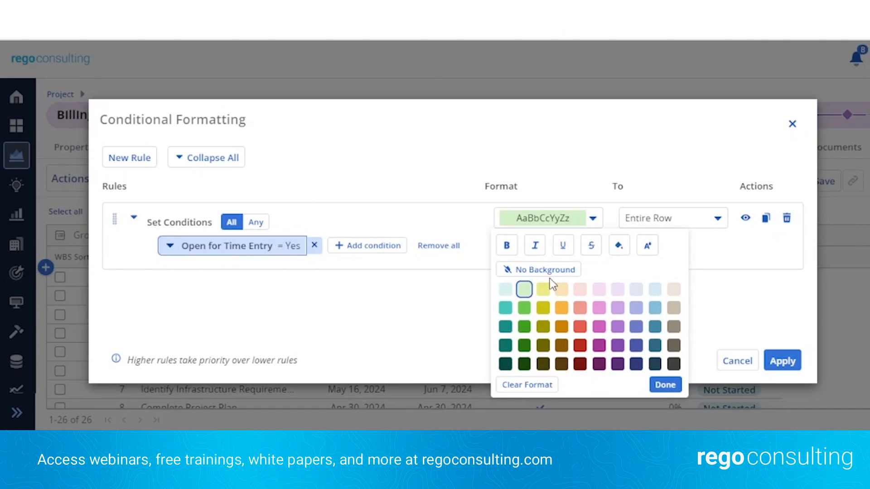
pyautogui.click(664, 385)
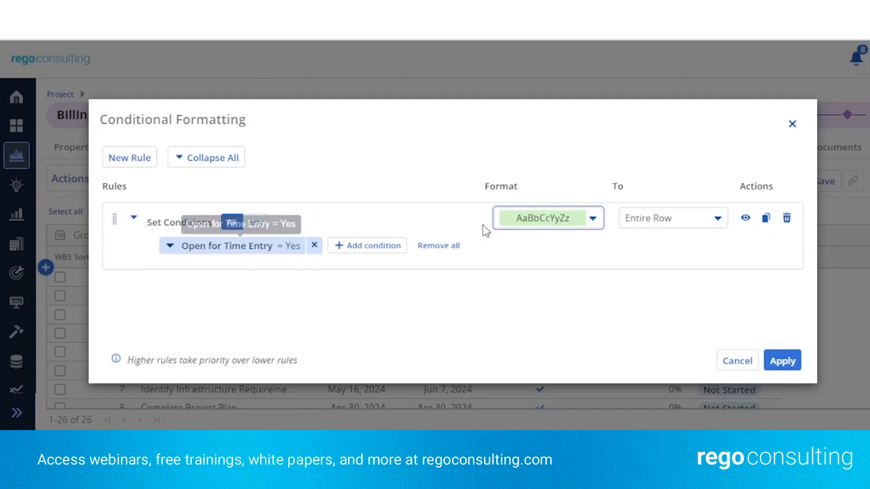
pyautogui.click(717, 220)
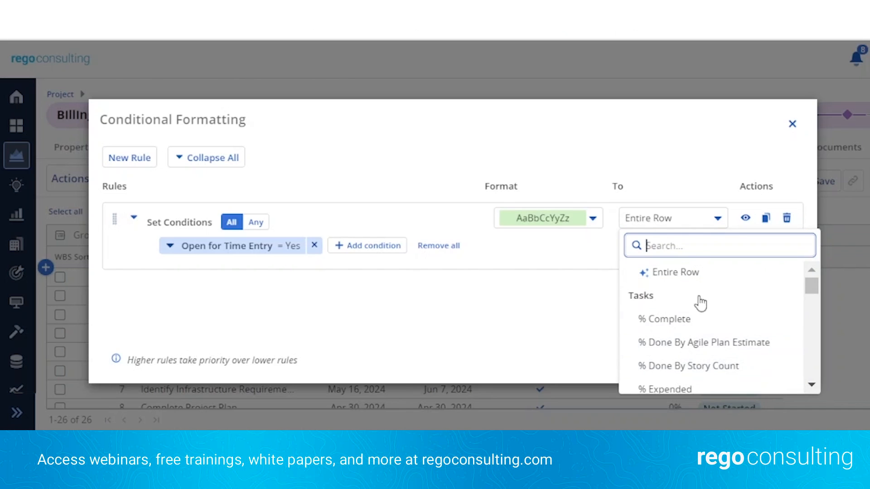
pyautogui.click(690, 272)
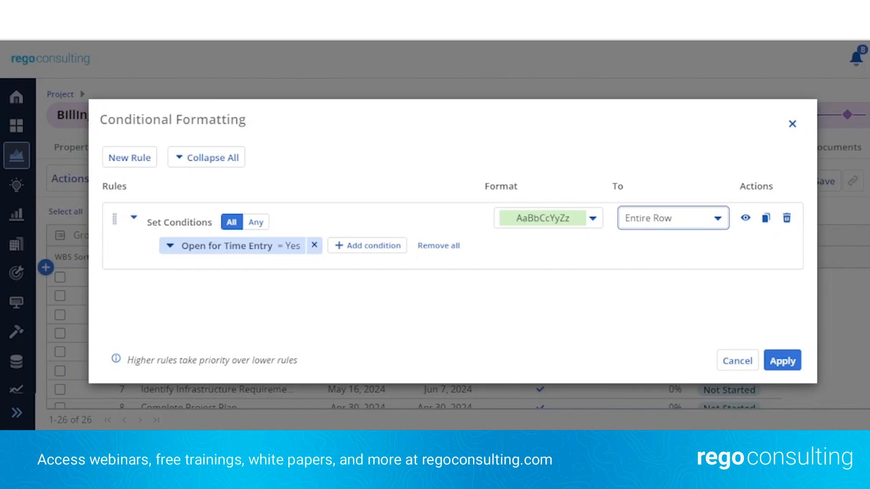
pyautogui.click(785, 364)
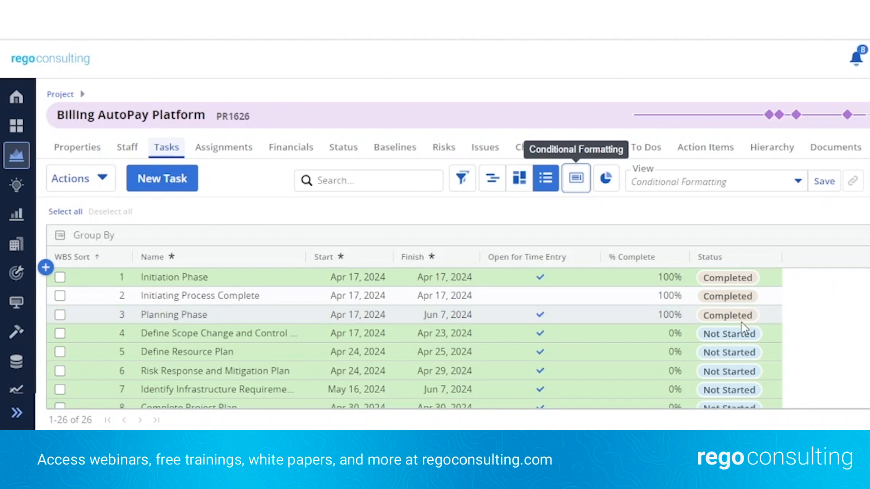
# - Retarget the green rule to format only the Open for Time Entry field and apply the change
pyautogui.scroll(-5, 634, 337)
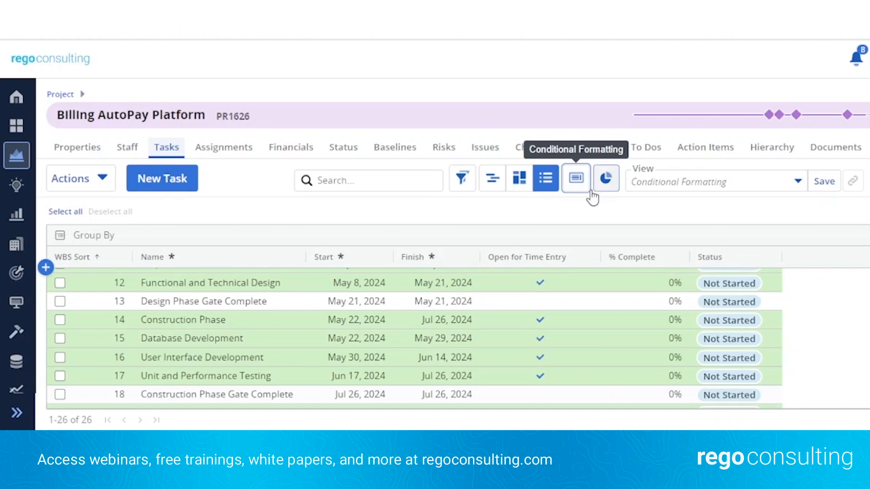
pyautogui.click(576, 179)
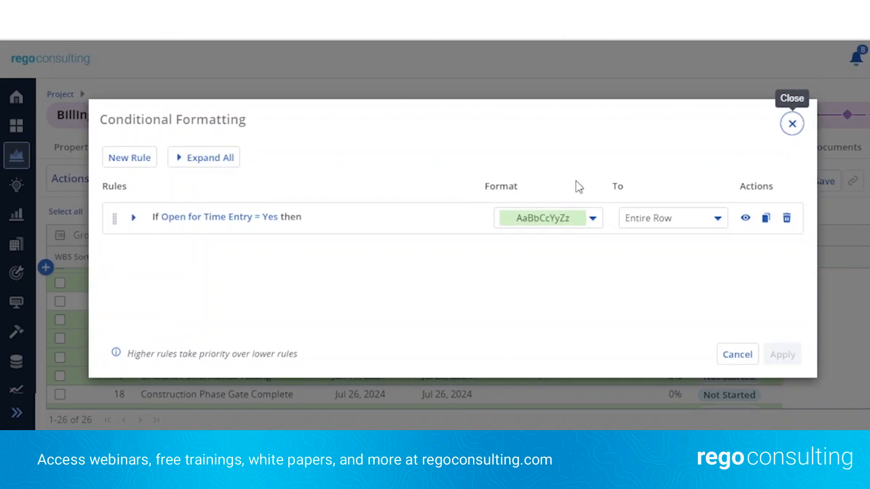
pyautogui.click(715, 221)
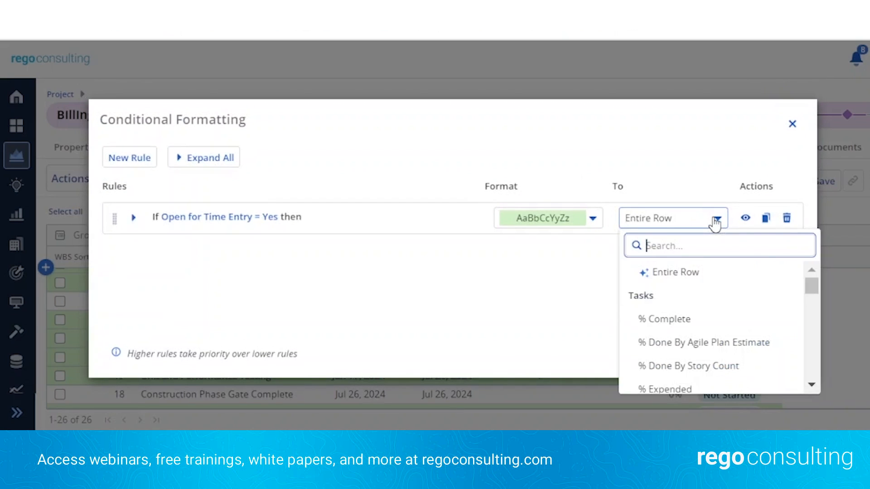
pyautogui.write('open')
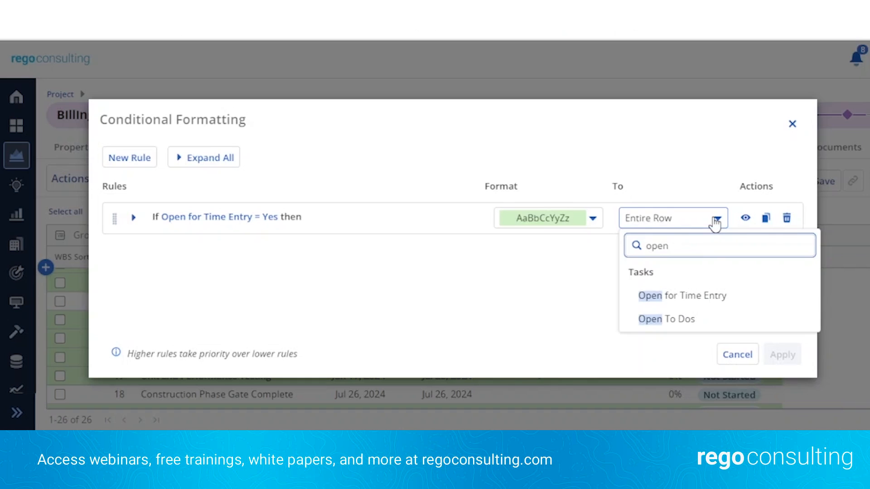
pyautogui.click(766, 294)
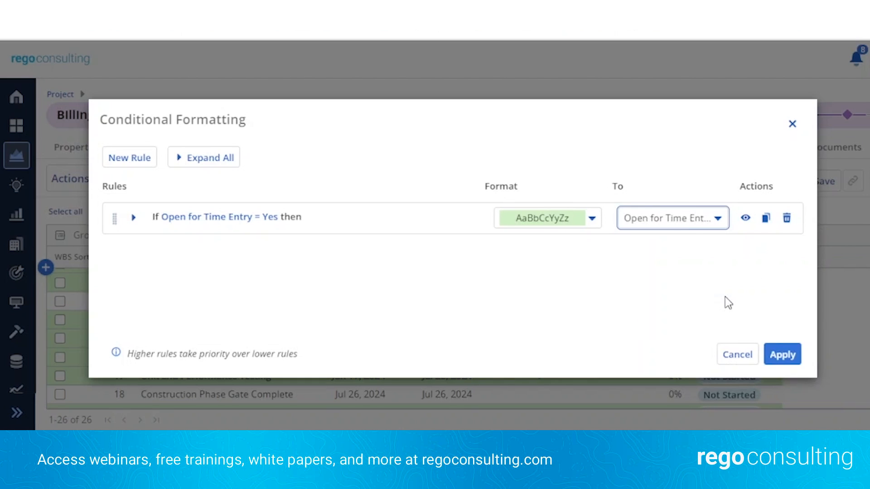
pyautogui.click(788, 355)
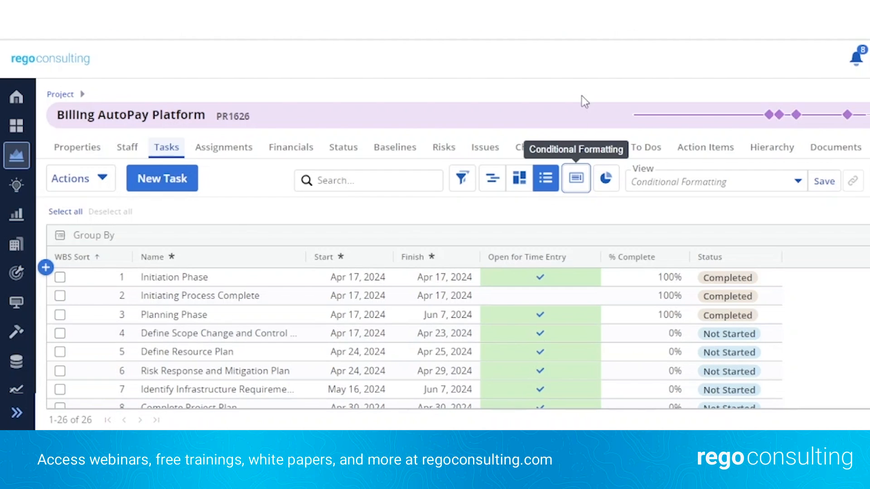
# - Add a second conditional formatting rule with the condition % Complete is equal to 100
pyautogui.click(579, 181)
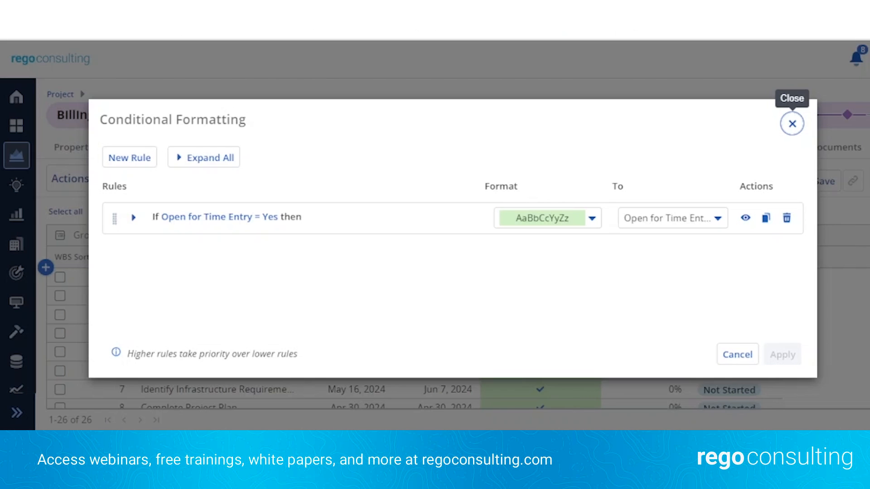
pyautogui.click(145, 166)
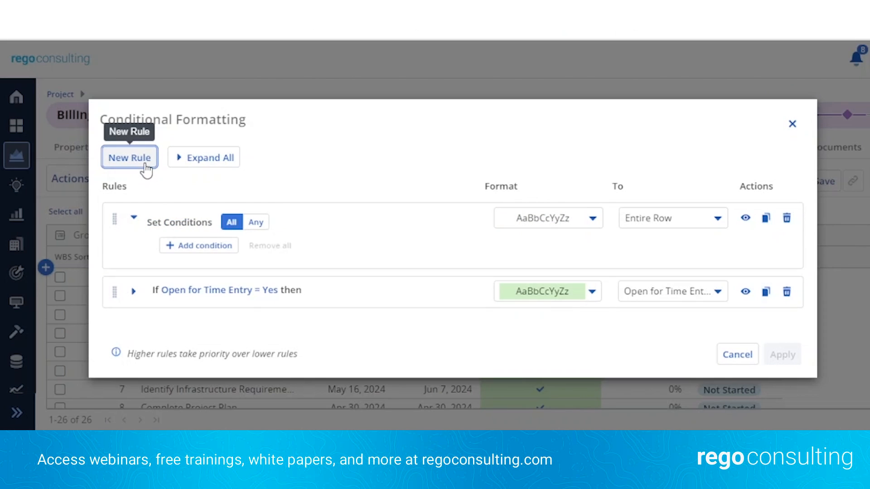
pyautogui.click(185, 248)
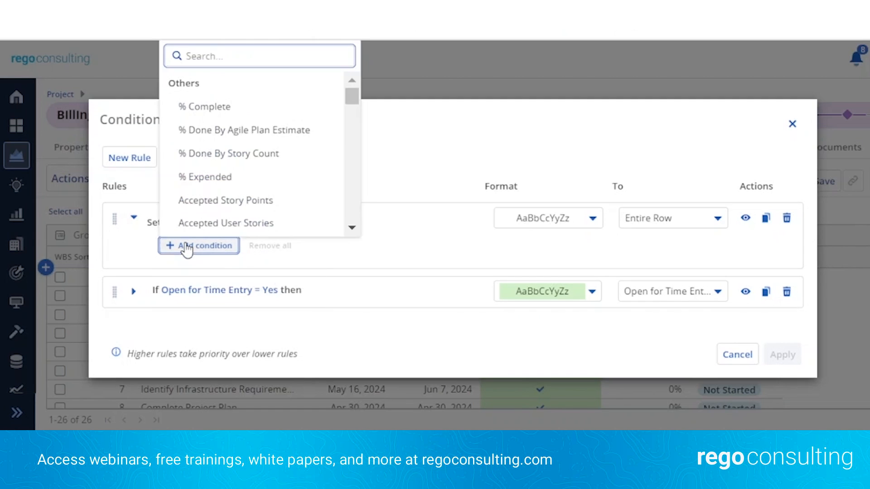
pyautogui.click(198, 109)
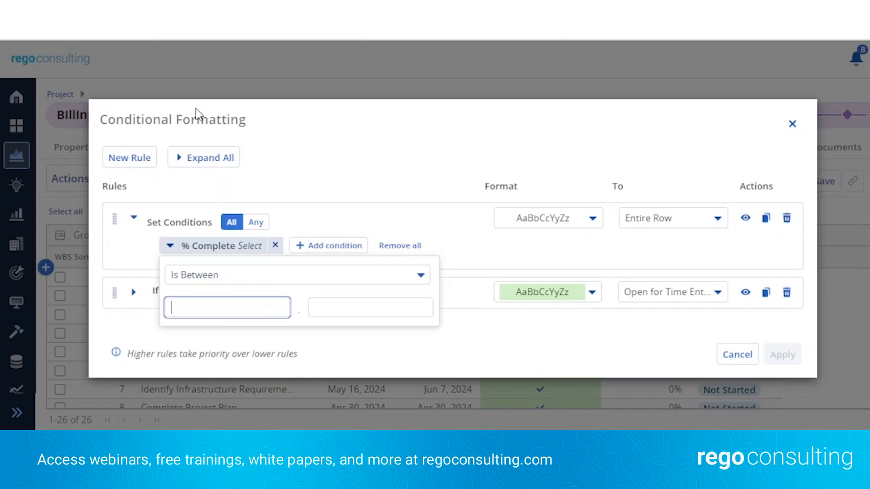
pyautogui.click(274, 281)
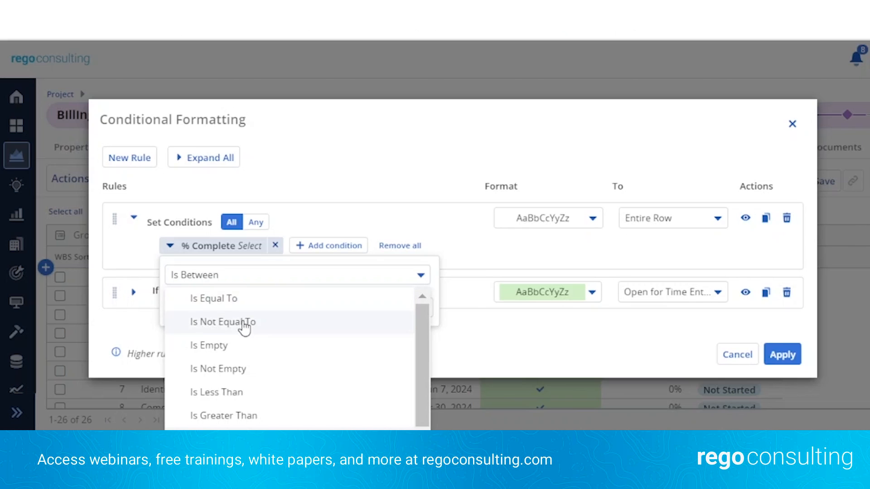
pyautogui.click(249, 299)
pyautogui.click(227, 306)
pyautogui.write('100')
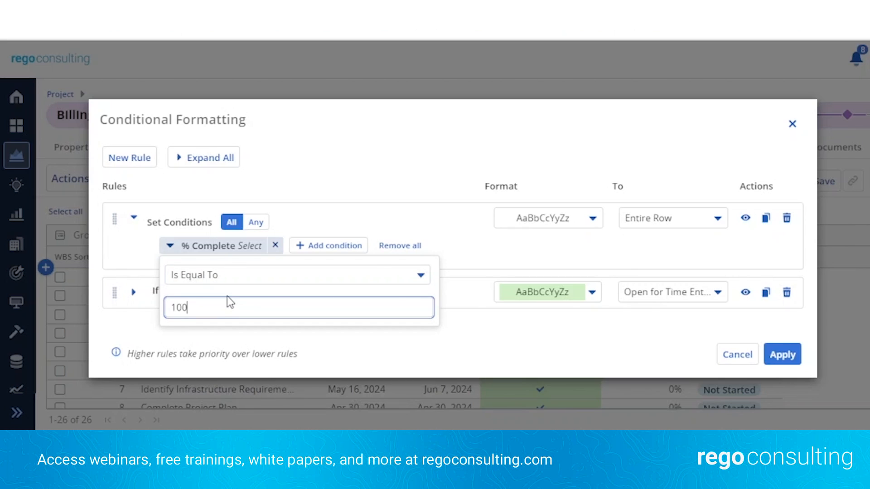
pyautogui.press('Return')
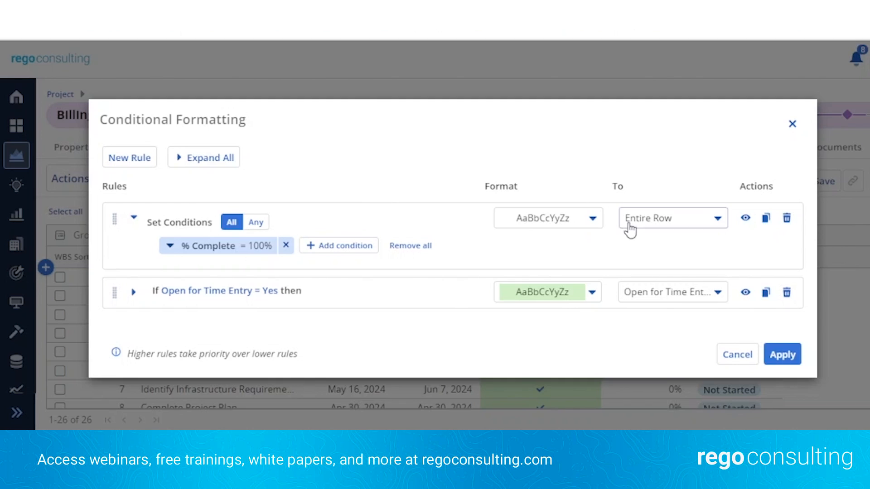
# - Format the % Complete rule with red text, target only the % Complete field, and apply the rules
pyautogui.click(592, 220)
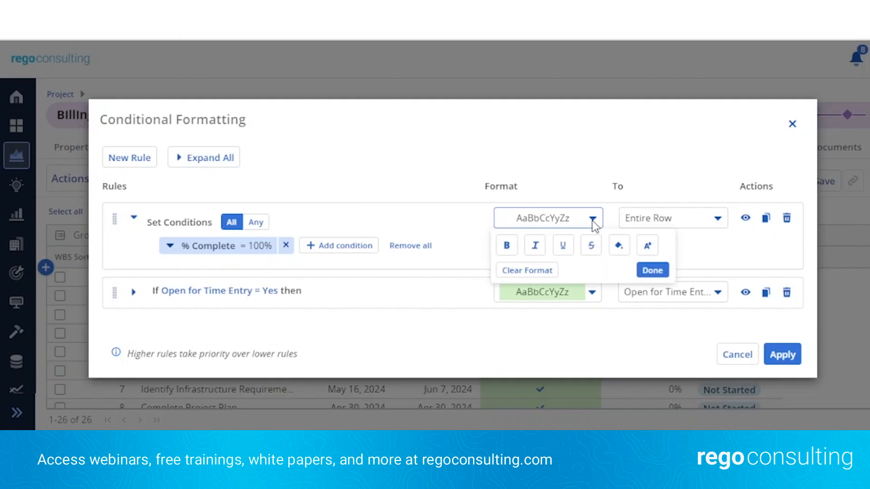
pyautogui.click(647, 247)
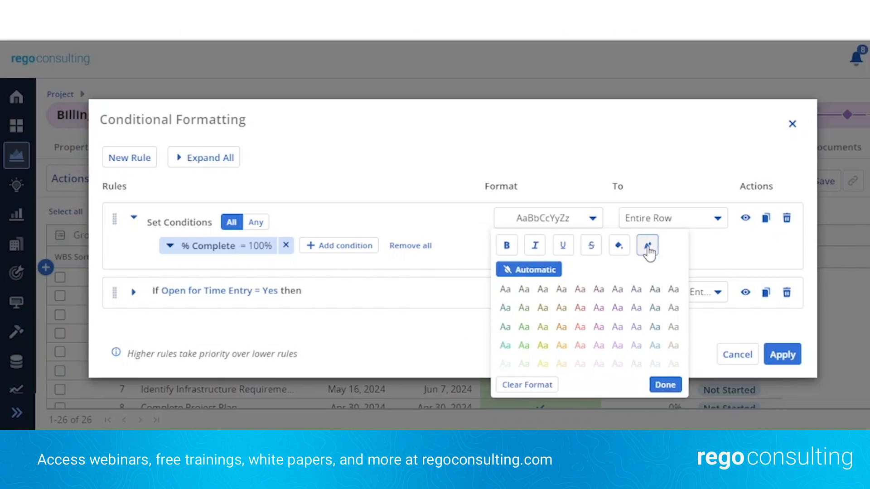
pyautogui.click(580, 308)
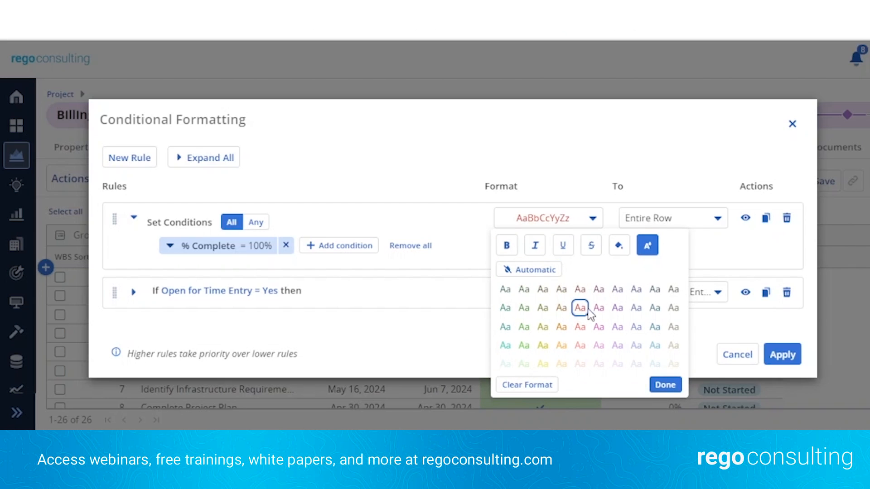
pyautogui.click(668, 144)
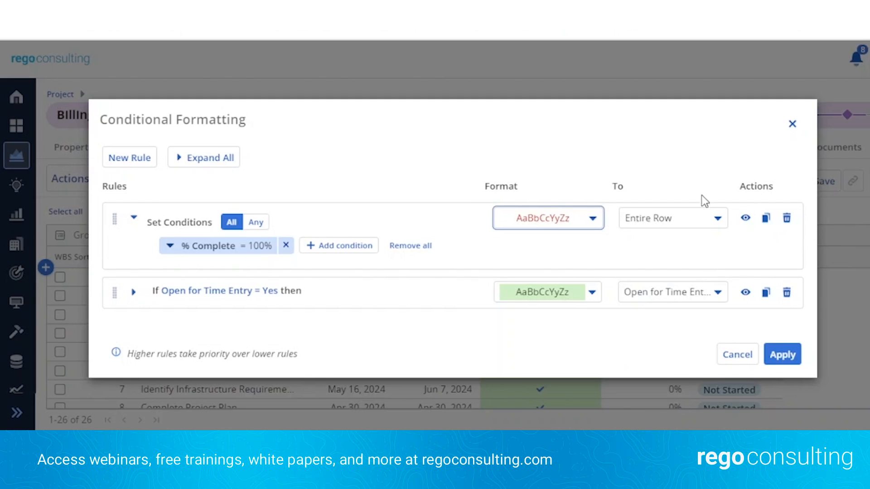
pyautogui.click(717, 219)
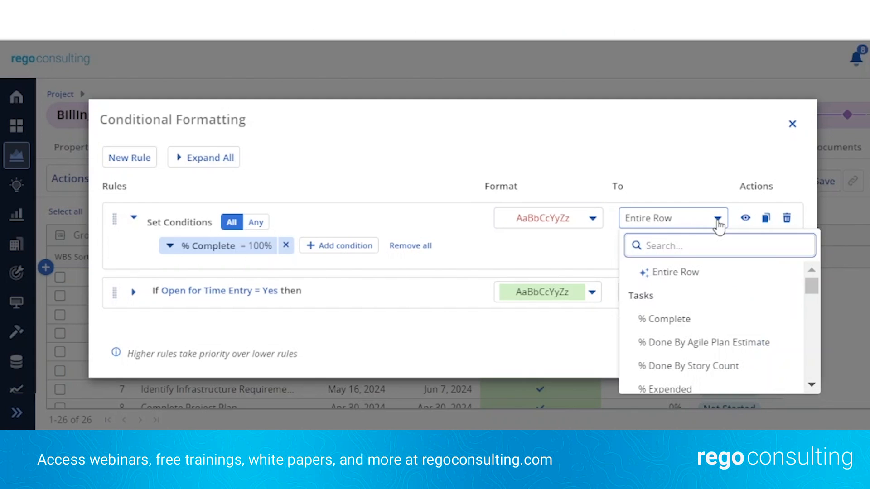
pyautogui.click(668, 322)
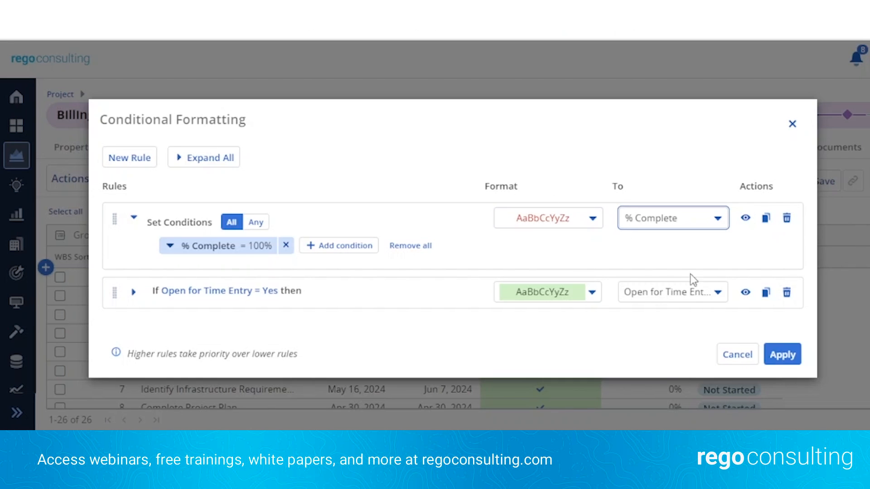
pyautogui.click(774, 353)
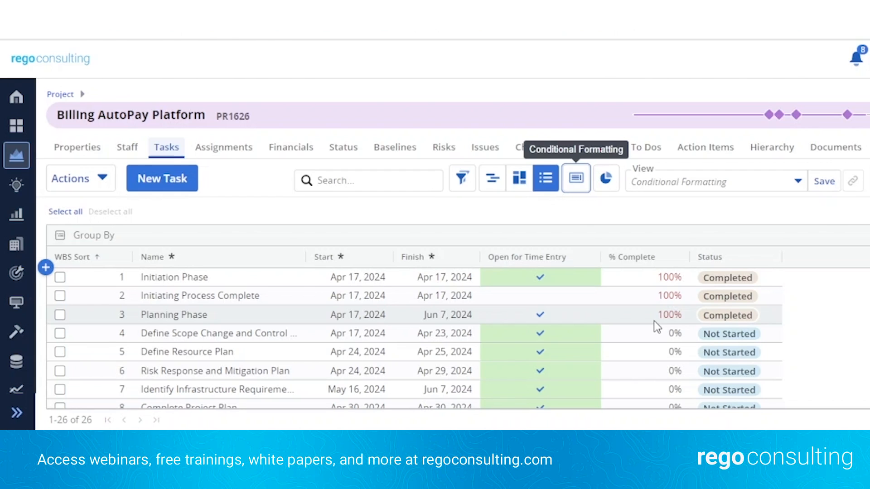
# - Add a second condition, Open for Time Entry = Yes, to the % Complete = 100% conditional formatting rule
pyautogui.click(575, 180)
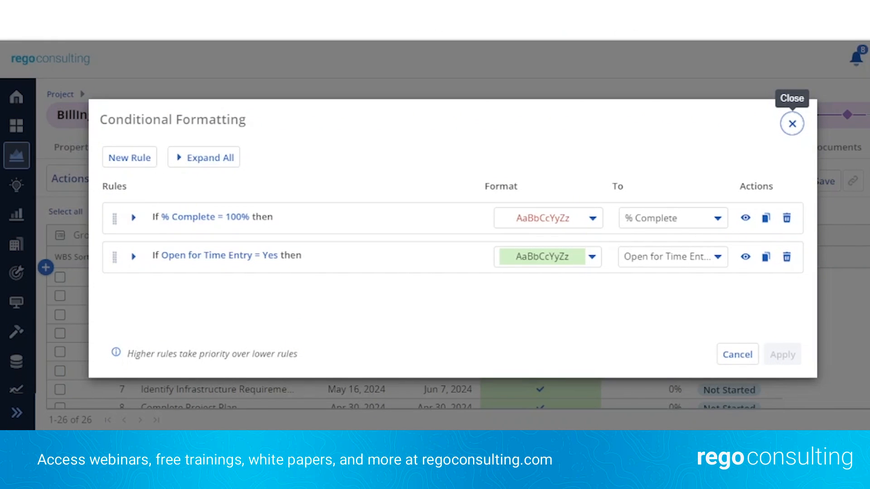
pyautogui.click(134, 219)
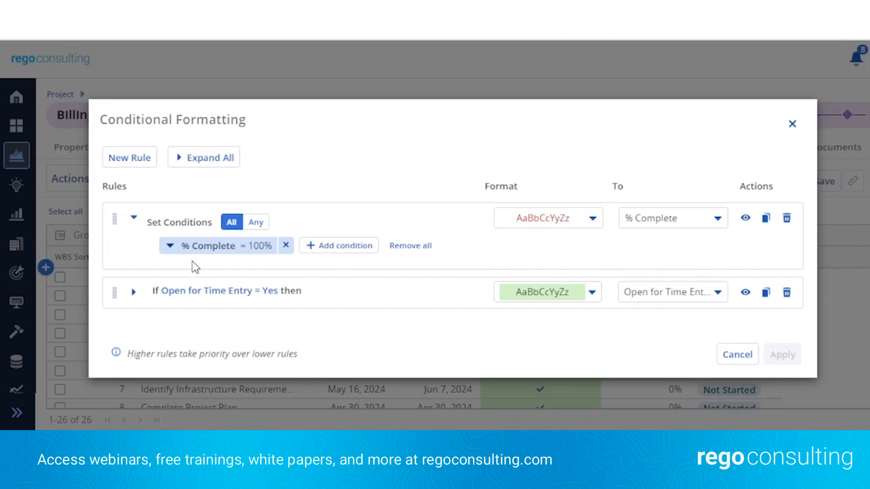
pyautogui.click(325, 246)
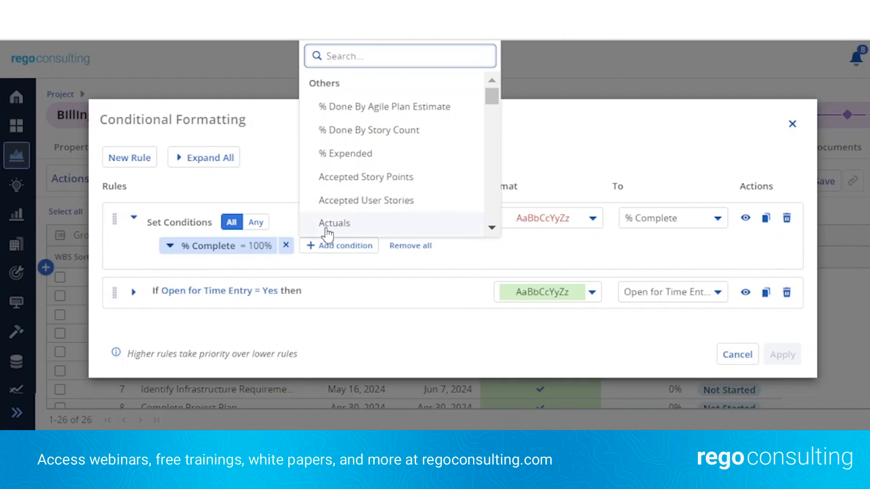
pyautogui.write('open')
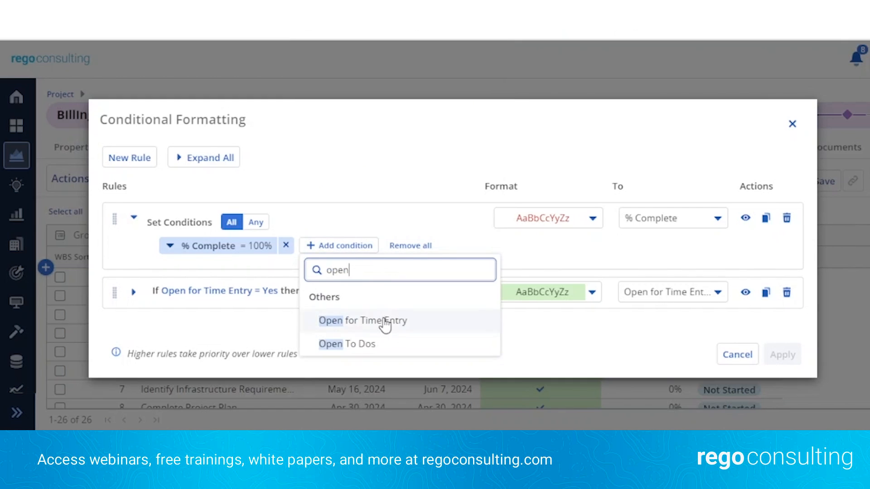
pyautogui.click(384, 322)
pyautogui.click(346, 319)
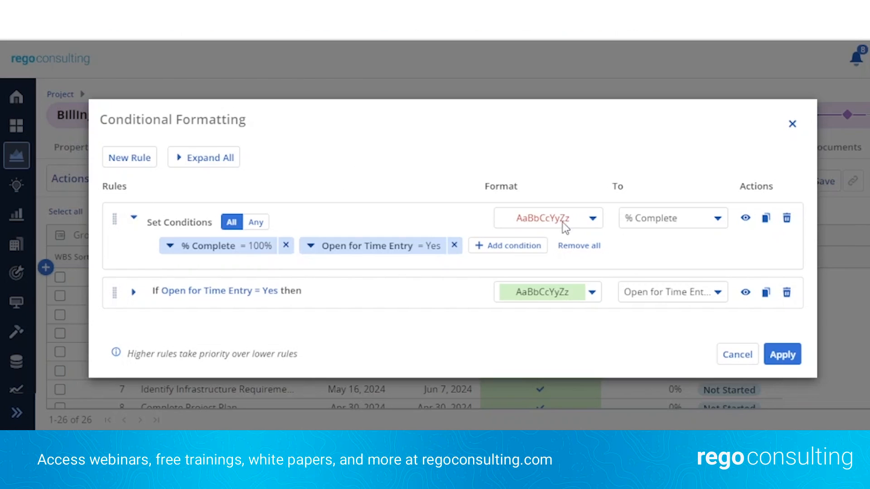
# - Give the % Complete and Open for Time Entry rule a light red background and target the entire row
pyautogui.click(594, 219)
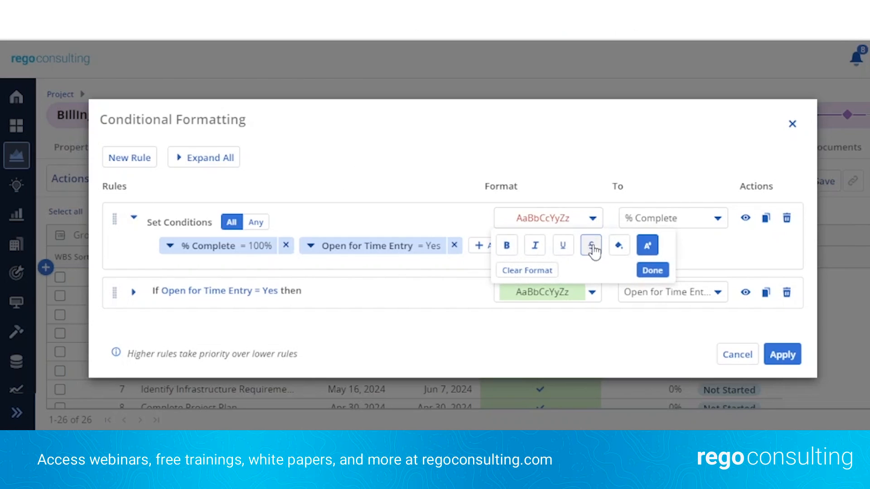
pyautogui.click(619, 246)
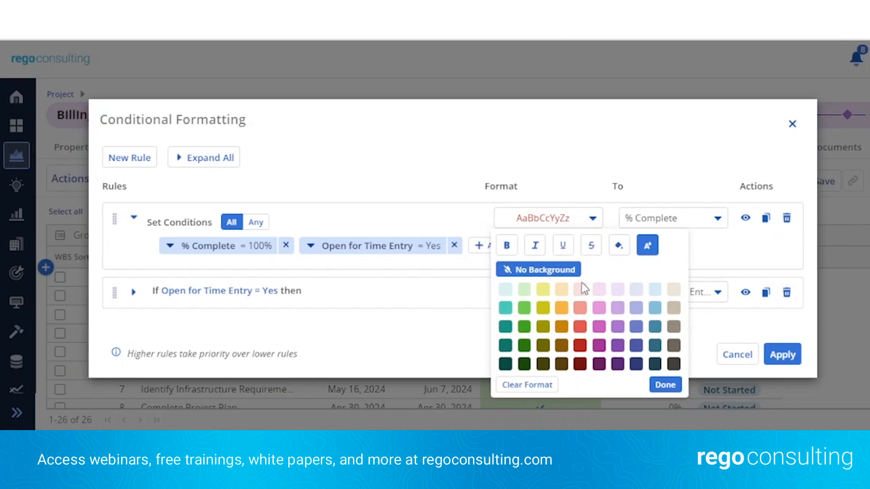
pyautogui.click(583, 309)
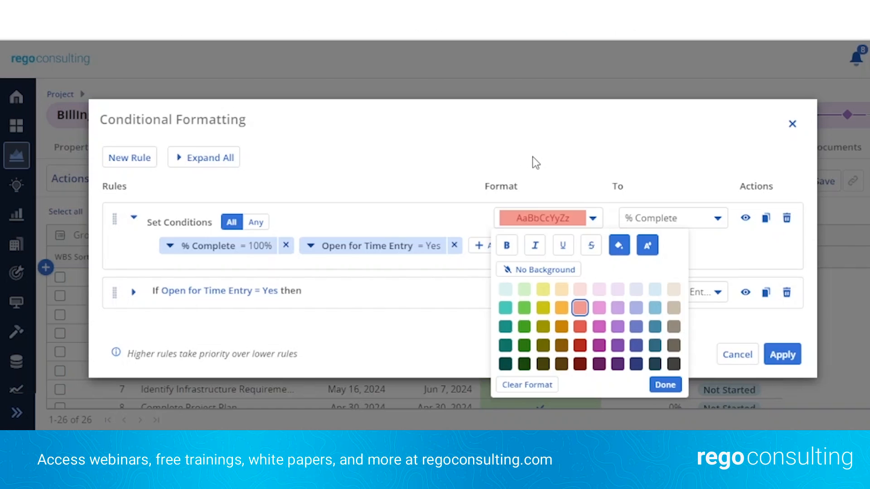
pyautogui.click(513, 167)
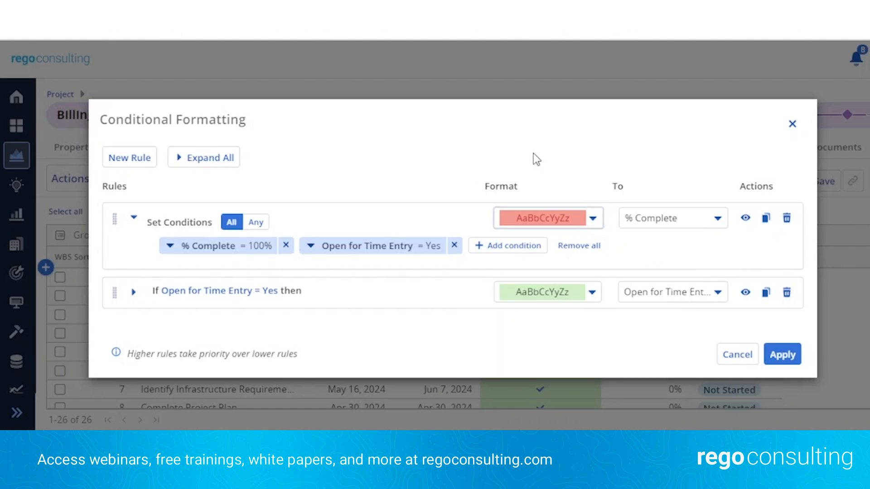
pyautogui.click(718, 221)
pyautogui.click(685, 274)
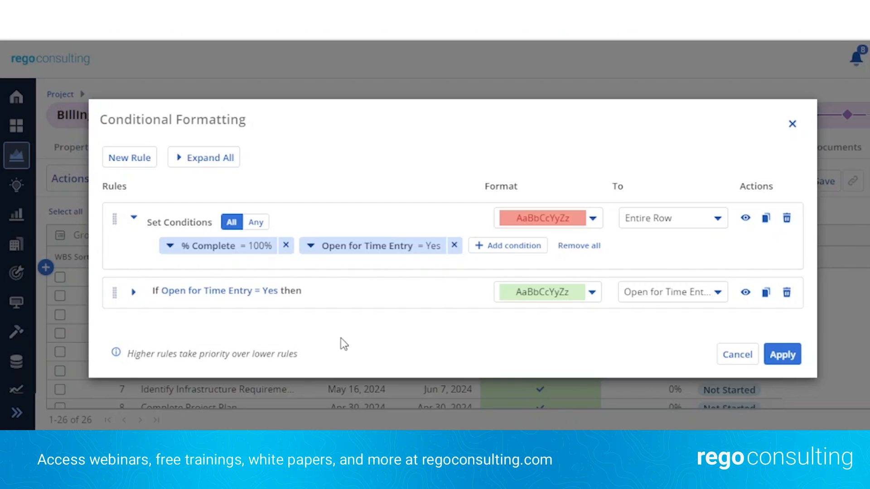
# - Retarget the green Open for Time Entry rule to the entire row and apply the rule changes
pyautogui.click(693, 295)
pyautogui.click(691, 109)
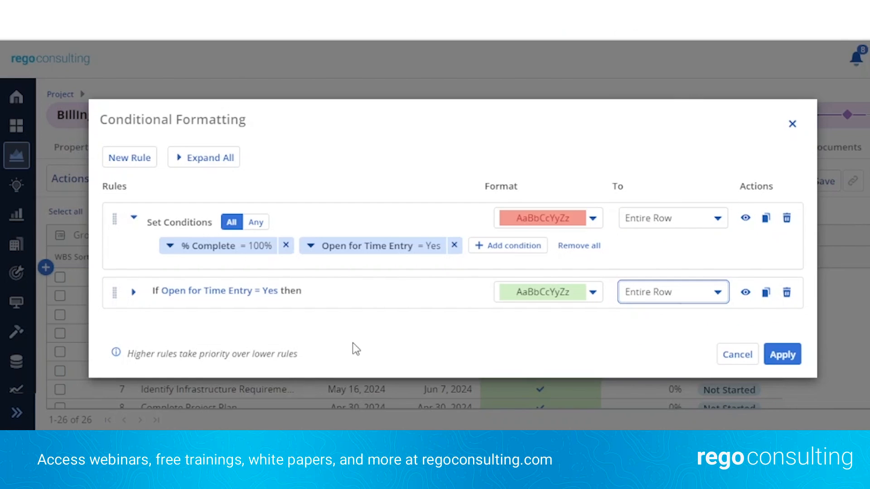
pyautogui.click(305, 361)
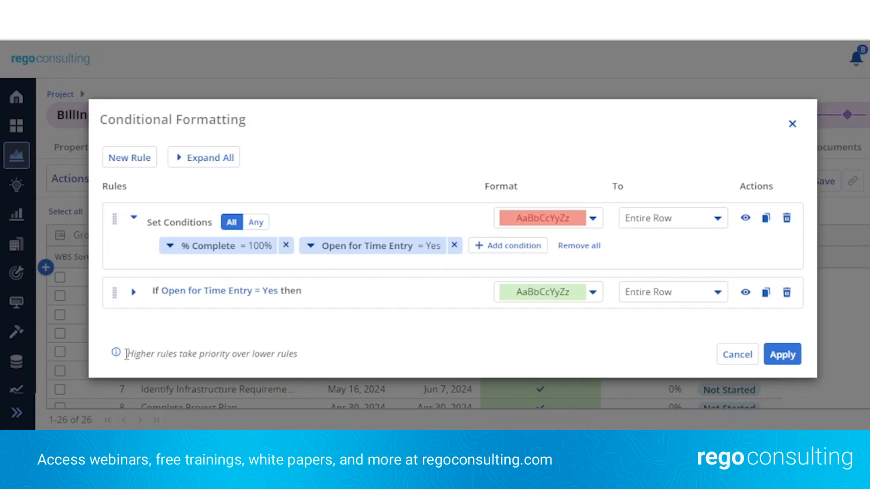
pyautogui.moveTo(126, 354); pyautogui.dragTo(303, 365)
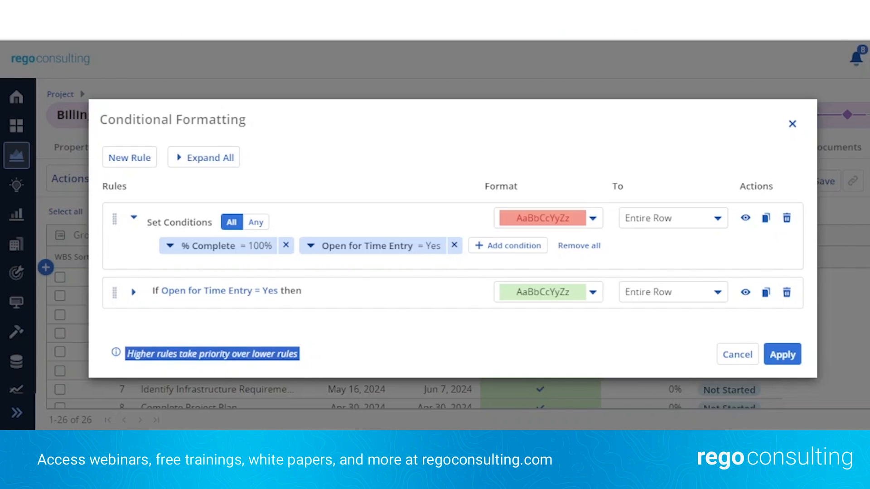
pyautogui.click(782, 355)
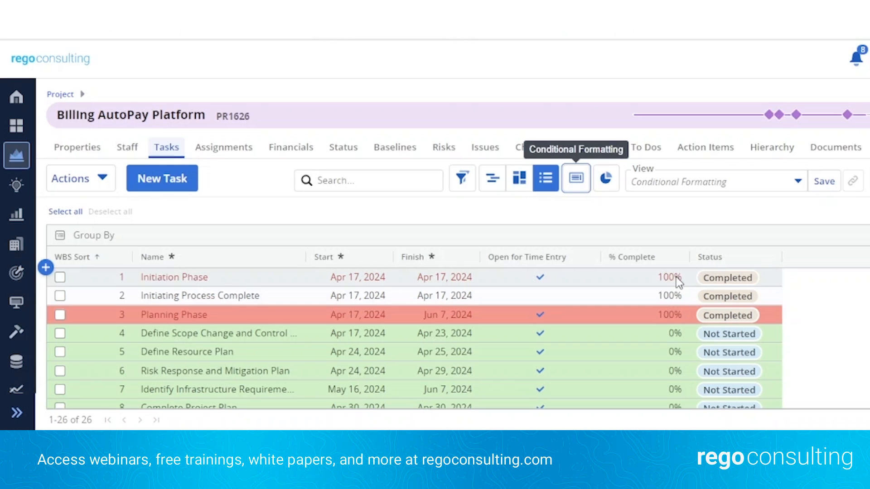
# - Retarget the green rule to only the Open for Time Entry field, apply it, and review the task grid
pyautogui.click(576, 179)
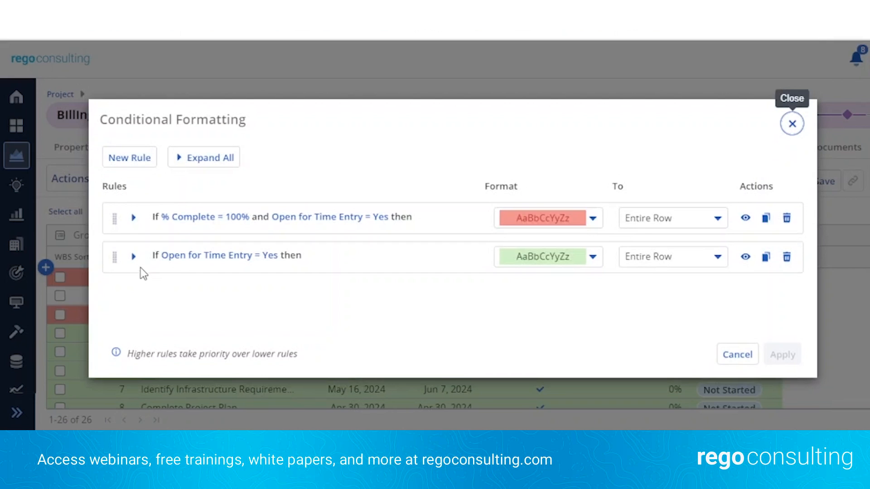
pyautogui.click(134, 256)
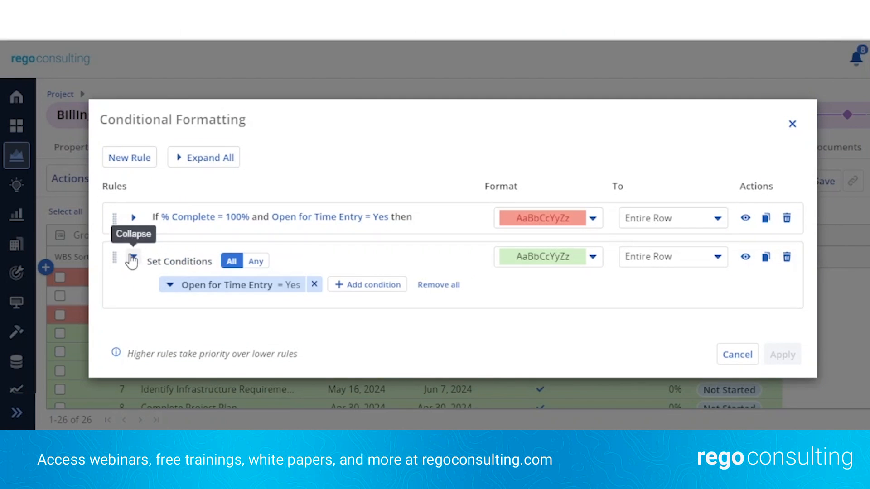
pyautogui.click(674, 261)
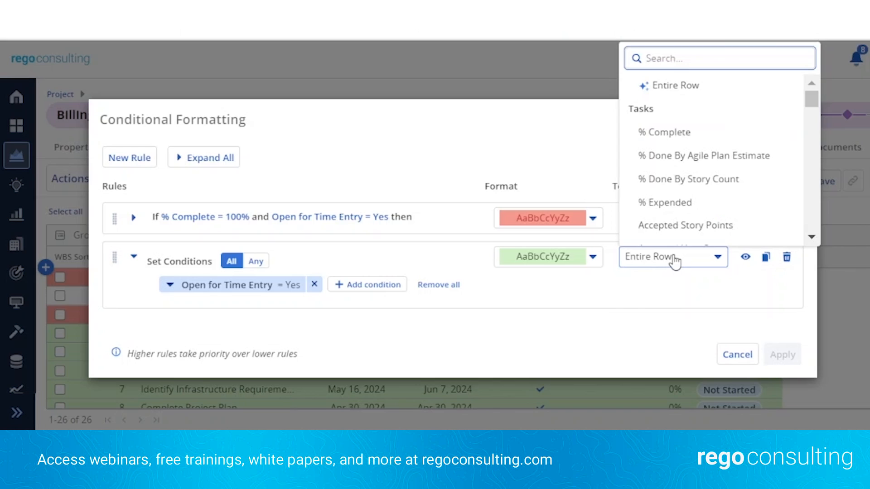
pyautogui.write('open')
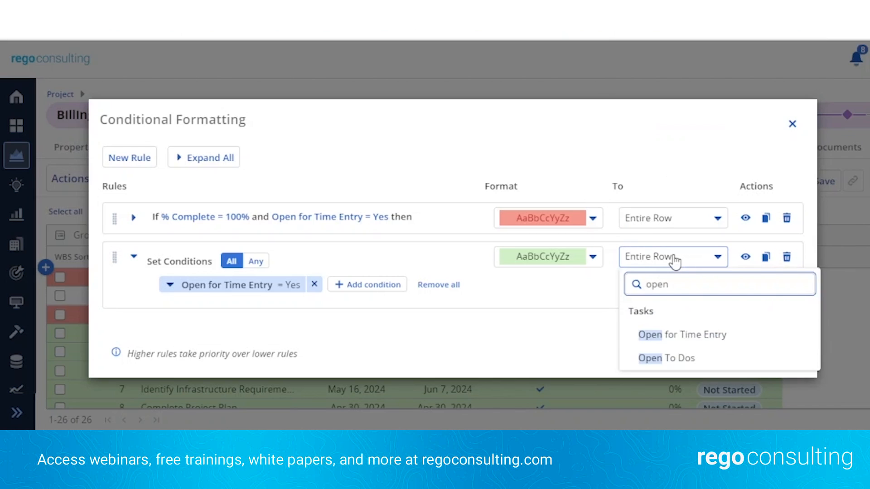
pyautogui.click(707, 336)
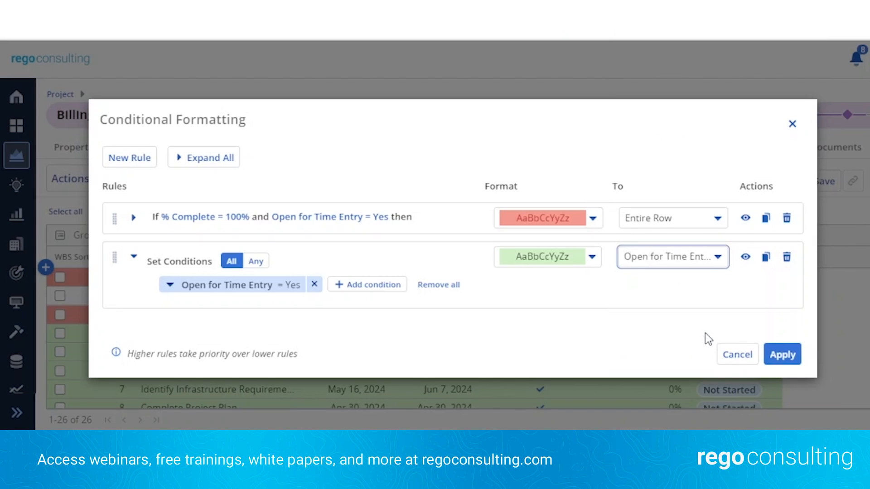
pyautogui.click(783, 355)
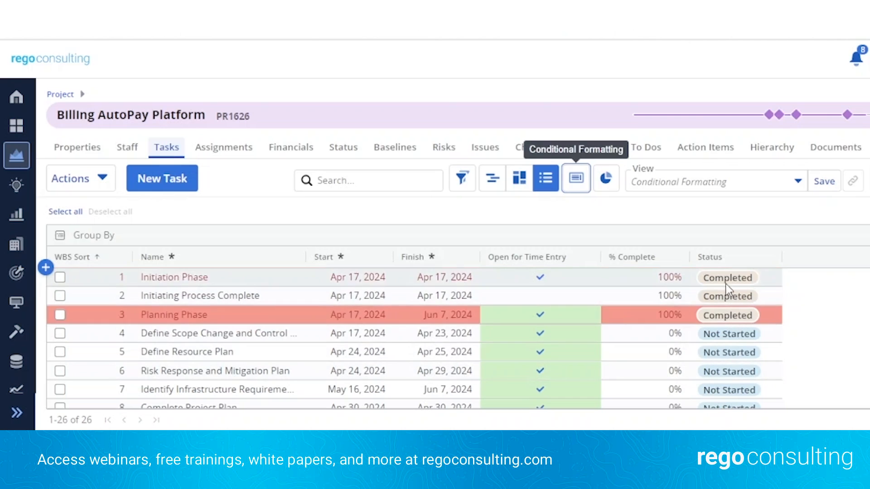
pyautogui.scroll(-5, 719, 327)
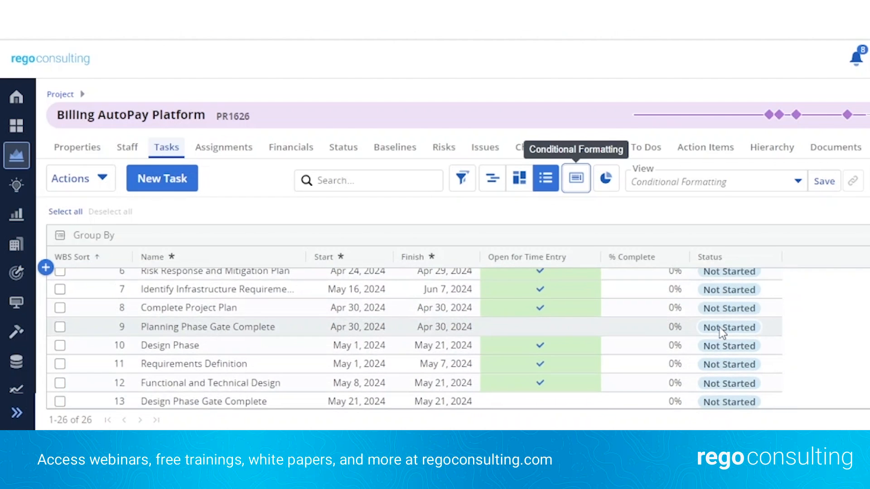
pyautogui.scroll(5, 721, 328)
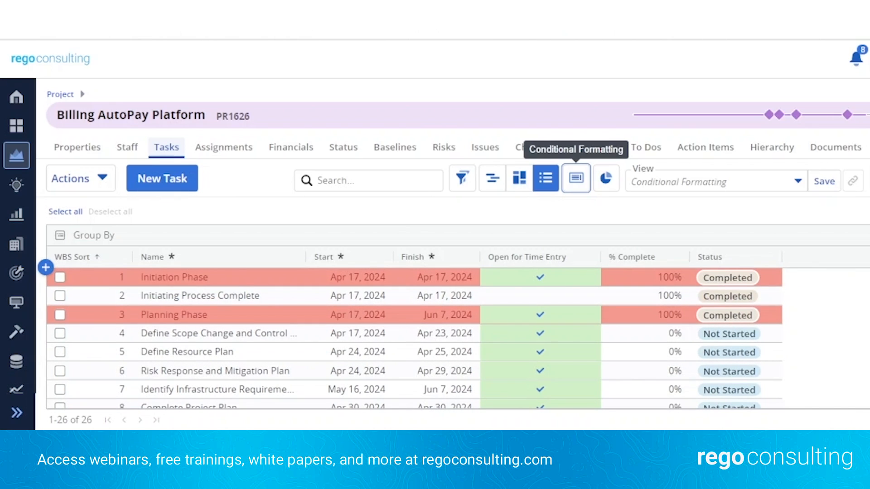
# - Add a new conditional formatting rule with the condition Finish is before Current Date
pyautogui.click(581, 180)
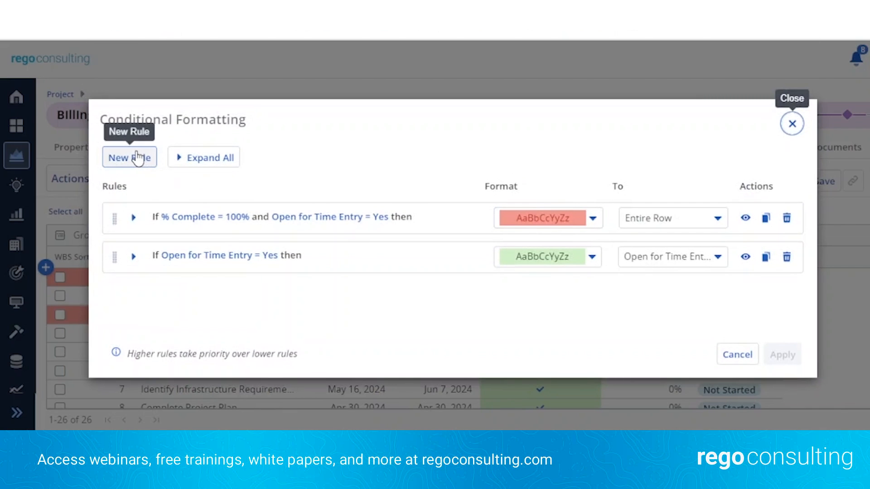
pyautogui.click(137, 158)
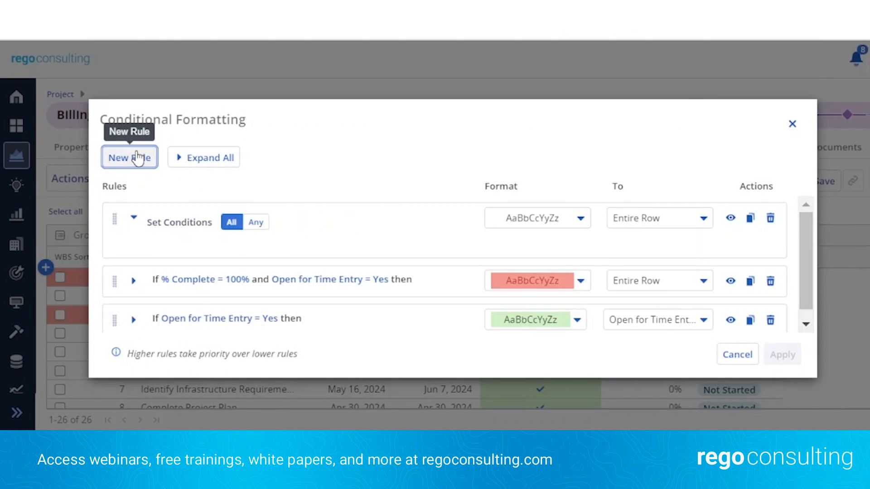
pyautogui.click(206, 248)
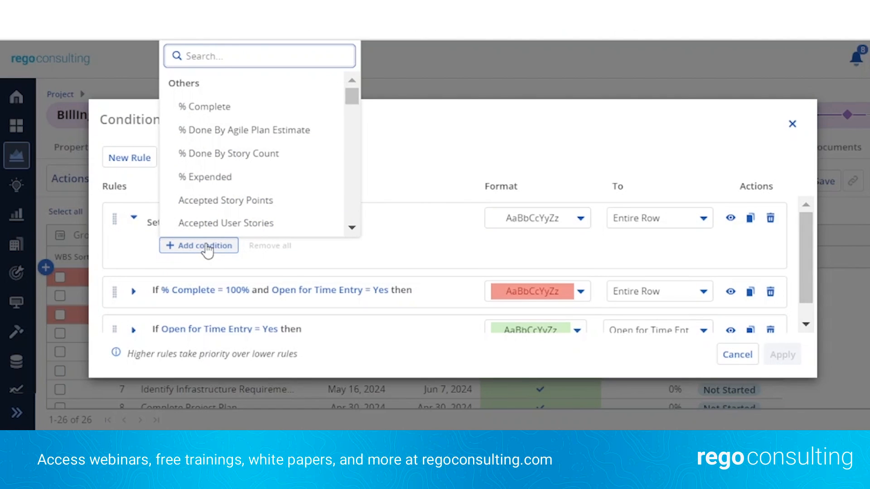
pyautogui.write('finish')
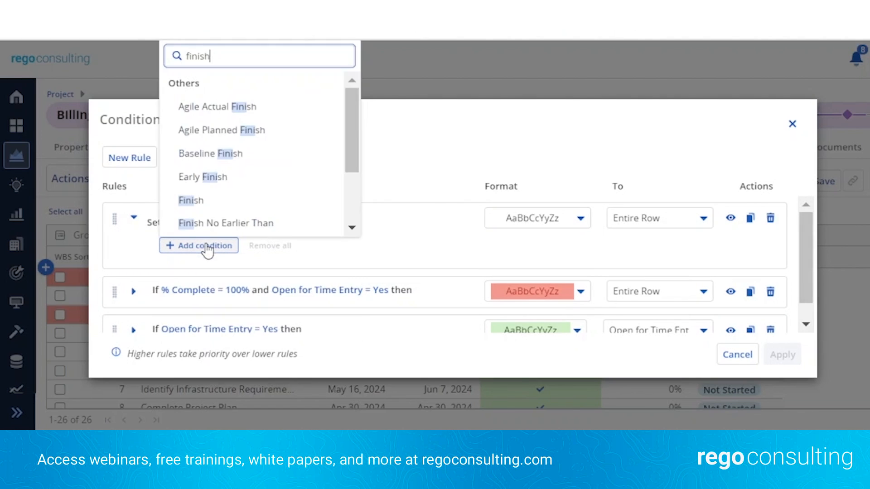
pyautogui.click(208, 202)
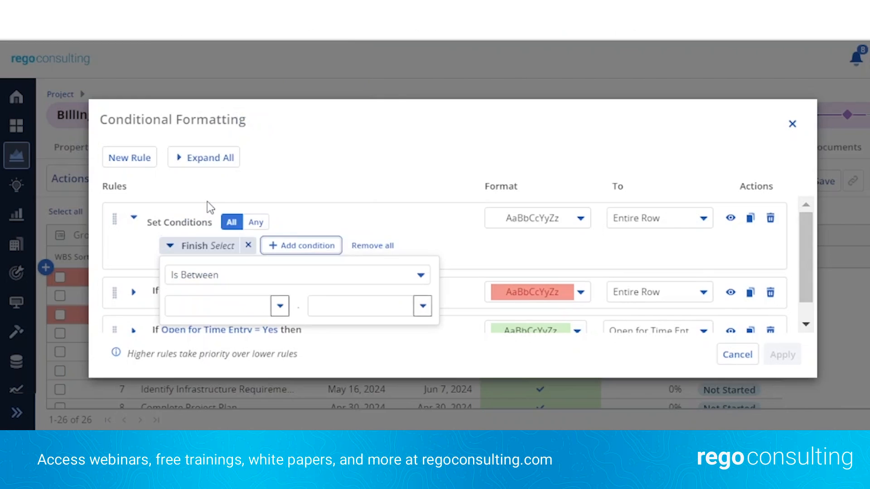
pyautogui.click(297, 281)
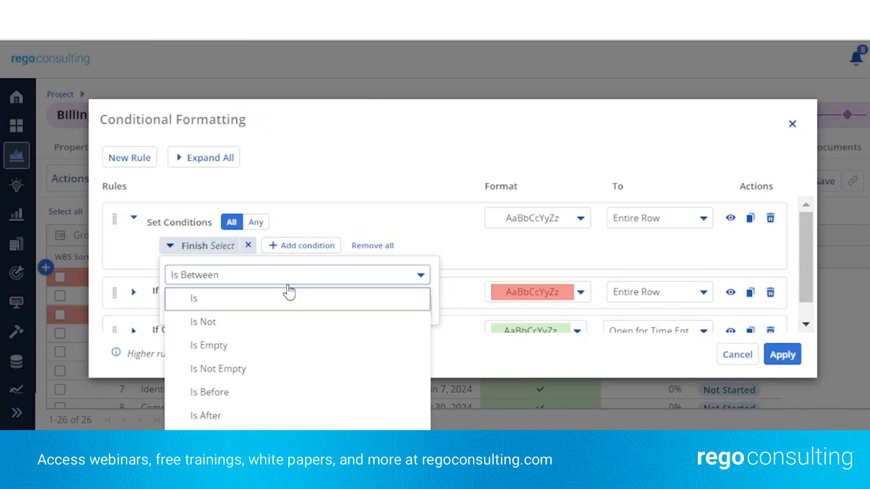
pyautogui.click(242, 392)
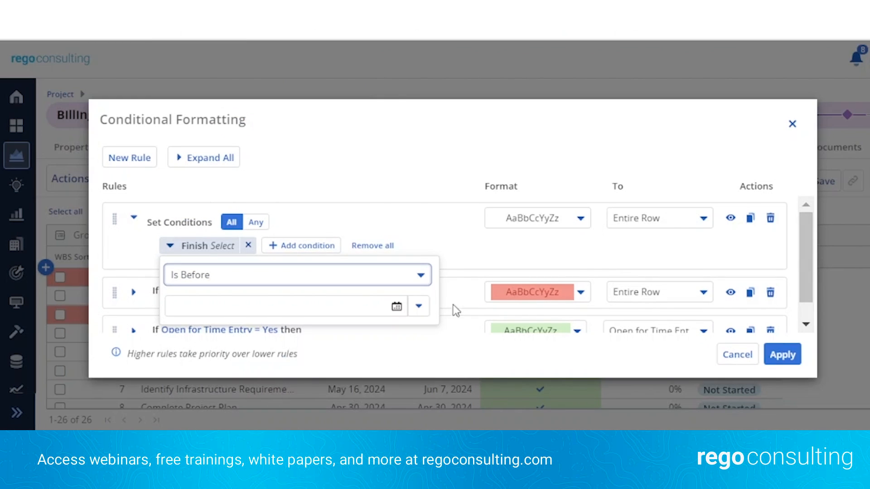
pyautogui.click(417, 310)
pyautogui.click(401, 333)
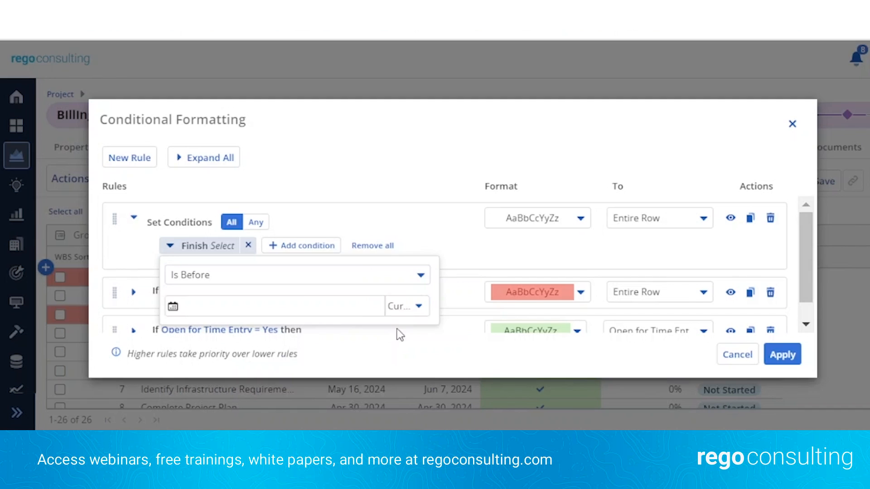
pyautogui.click(416, 159)
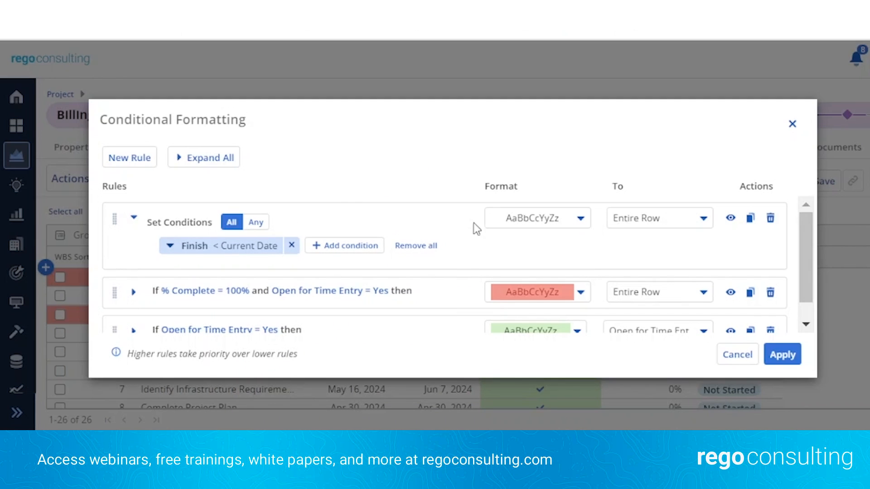
# - Give the Finish before Current Date rule a light orange background and target only the Finish field
pyautogui.click(581, 219)
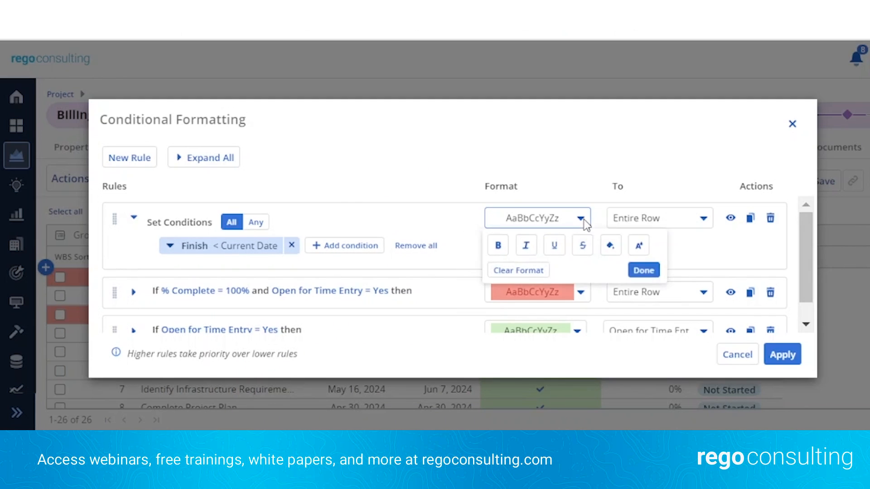
pyautogui.click(608, 247)
pyautogui.click(553, 290)
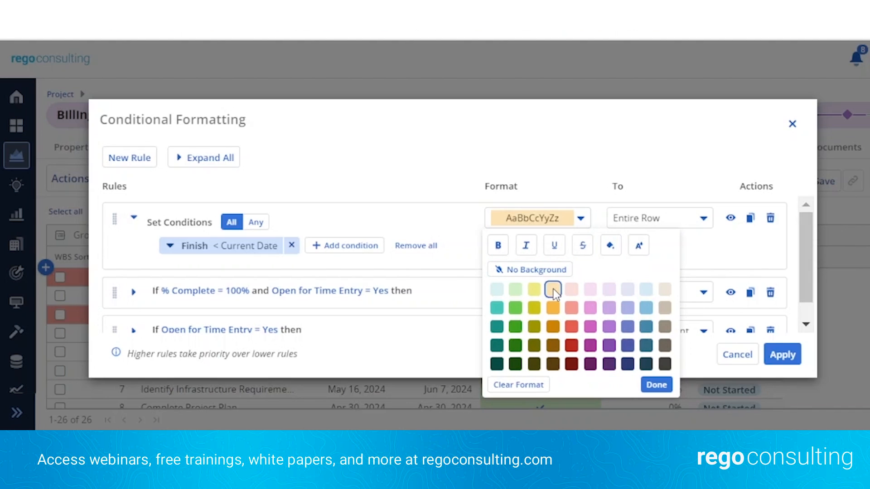
pyautogui.click(611, 166)
pyautogui.click(703, 221)
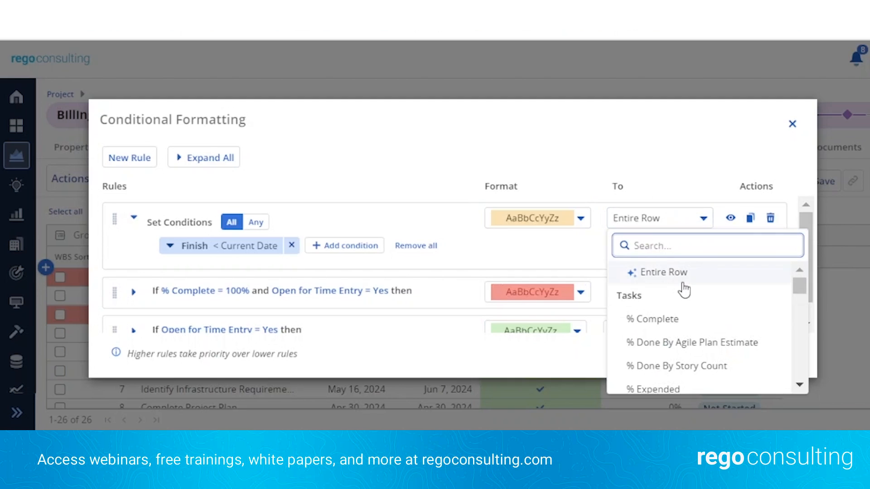
pyautogui.write('fin')
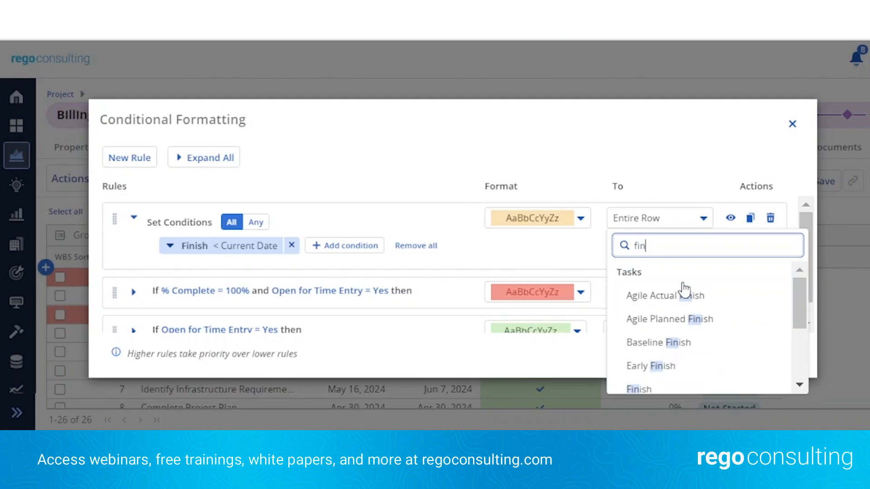
pyautogui.click(639, 389)
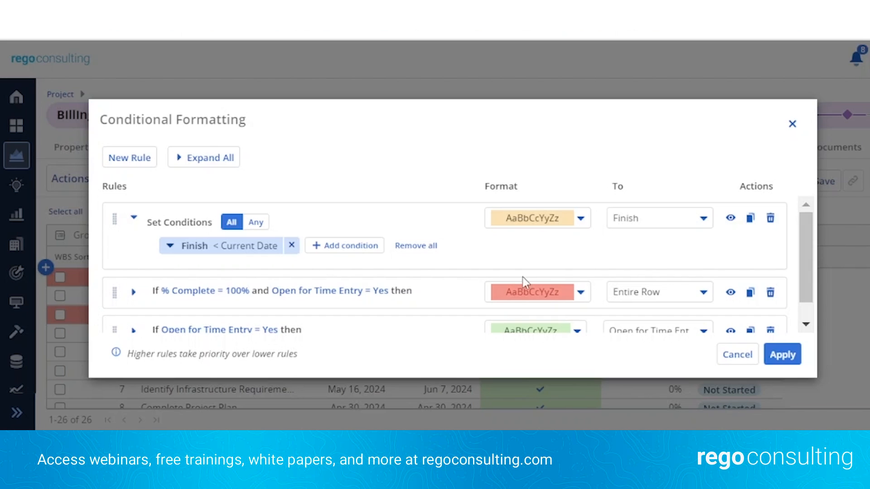
# - Retarget the green Open for Time Entry rule to the entire row, apply the rules, and review the task grid
pyautogui.scroll(-1, 675, 281)
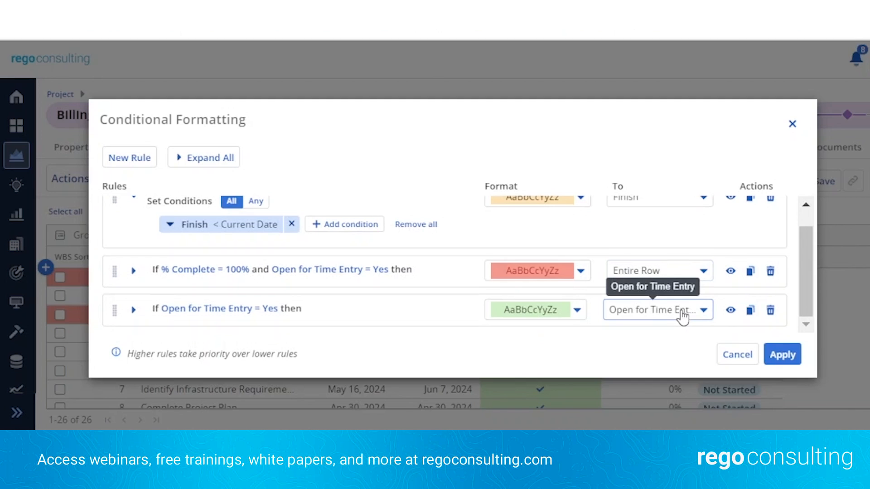
pyautogui.click(682, 317)
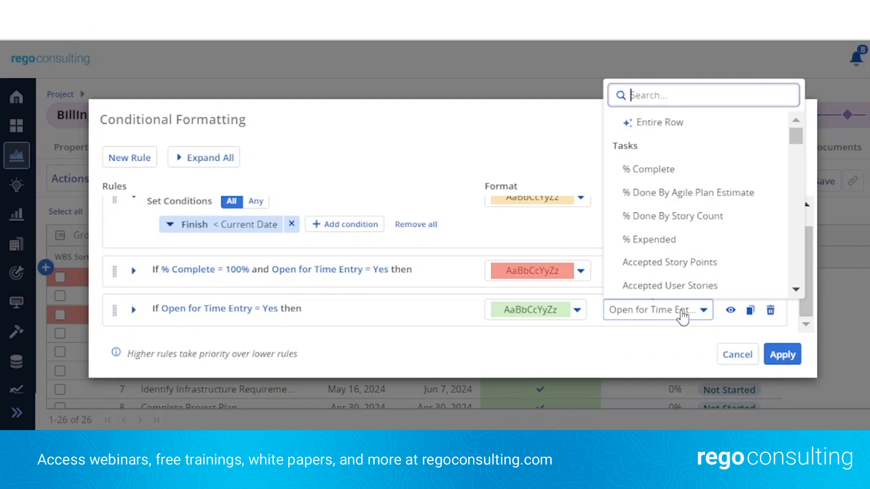
pyautogui.click(663, 123)
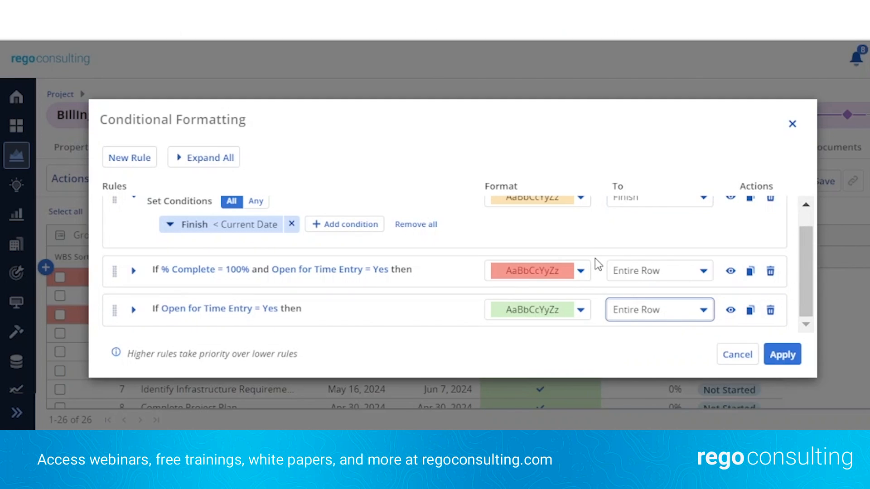
pyautogui.scroll(1, 594, 258)
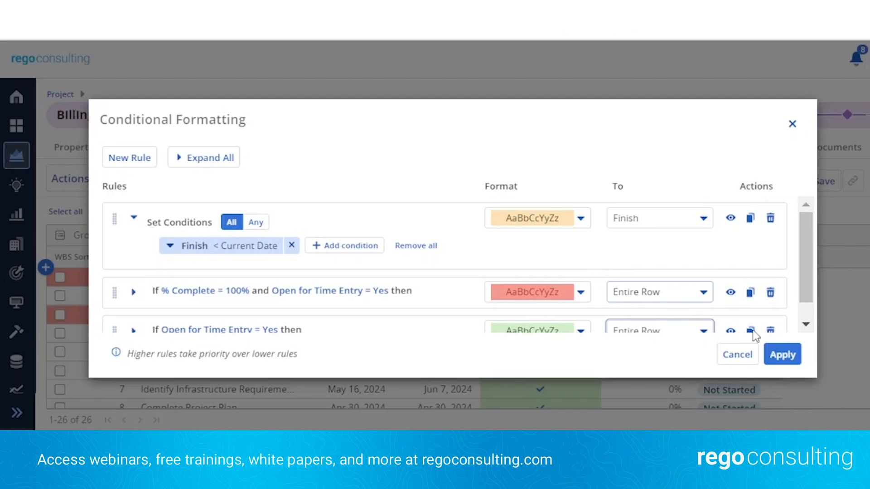
pyautogui.click(782, 355)
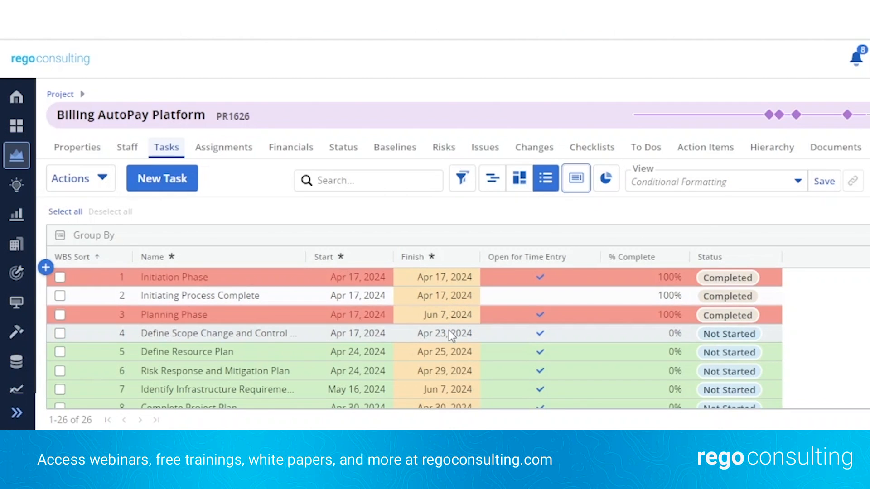
pyautogui.scroll(-2, 450, 334)
pyautogui.scroll(-4, 450, 334)
pyautogui.scroll(-1, 450, 334)
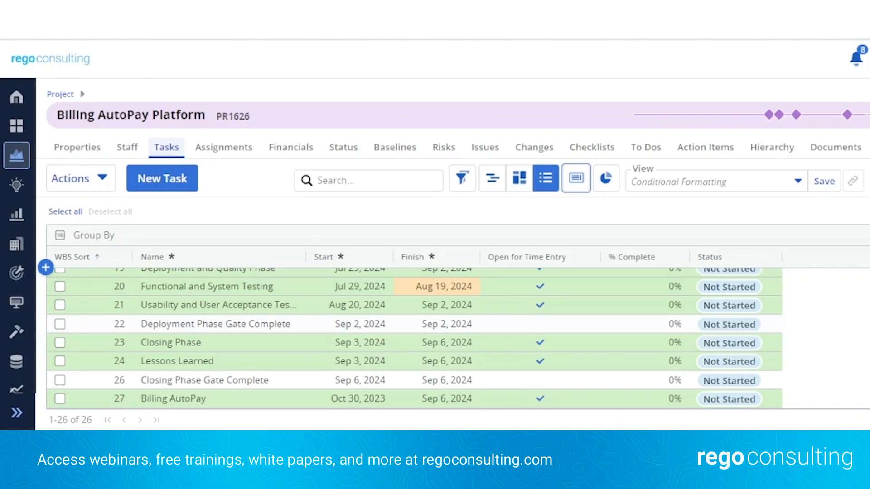
pyautogui.scroll(4, 489, 322)
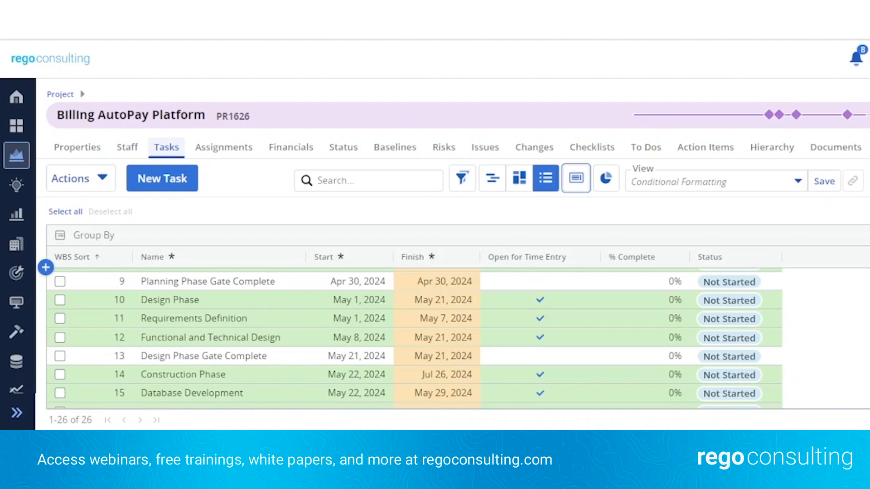
# - Add the condition Status Is Not Equal To Completed to the Finish before Current Date rule
pyautogui.click(576, 179)
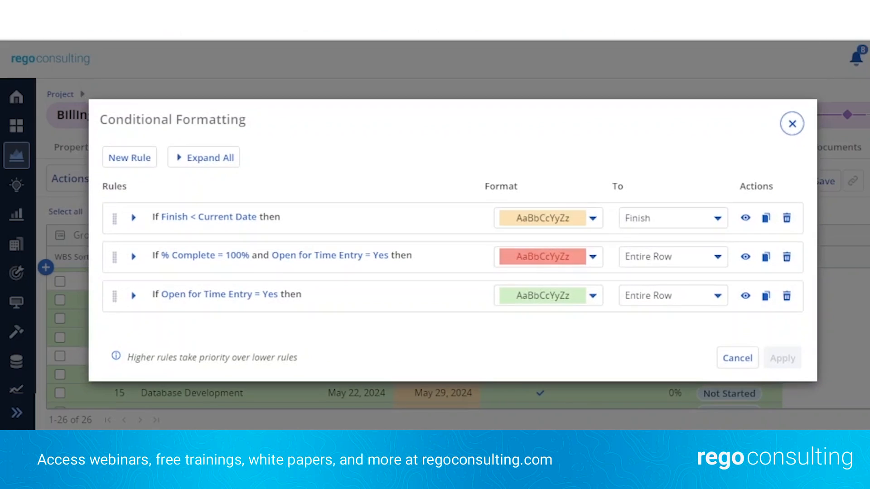
pyautogui.click(134, 219)
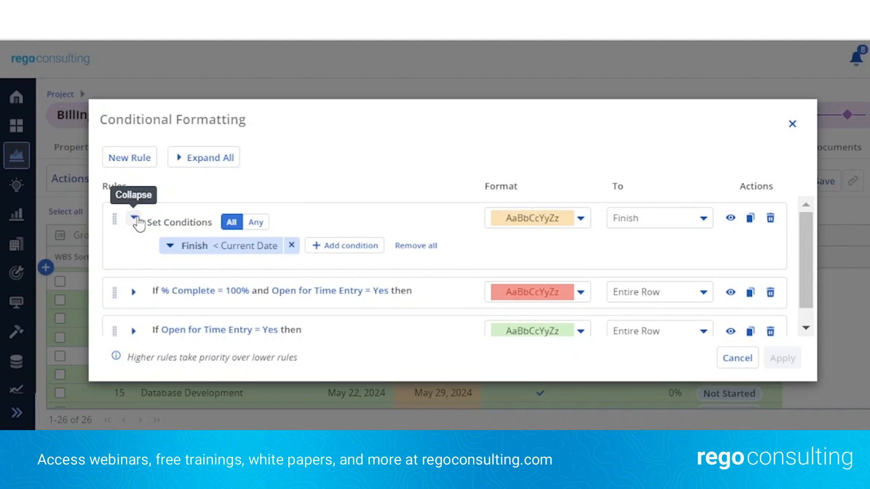
pyautogui.click(353, 248)
pyautogui.write('stat')
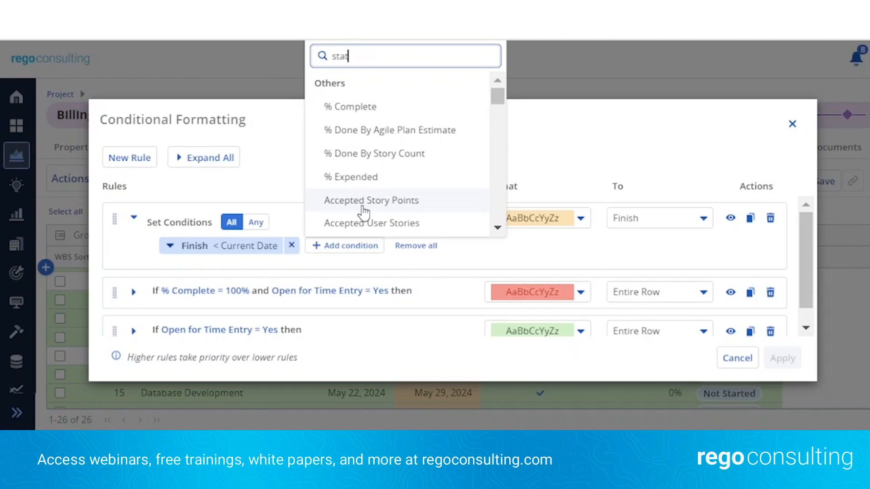
pyautogui.click(349, 392)
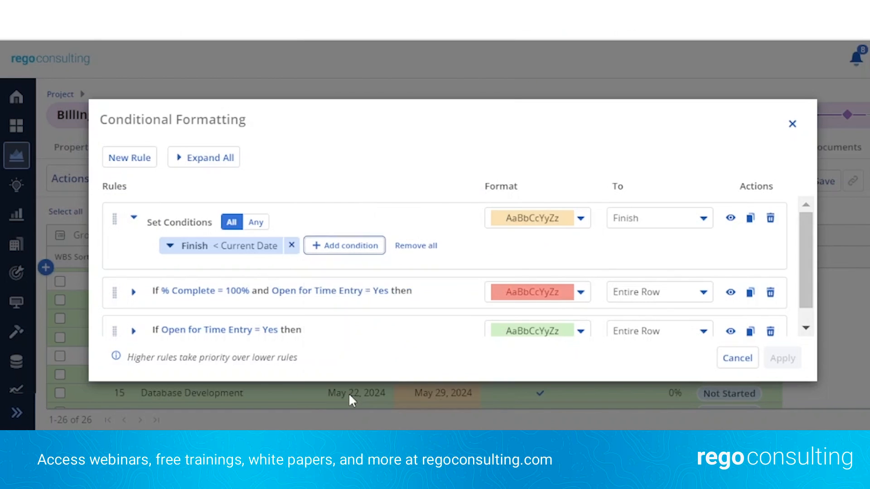
pyautogui.click(369, 271)
pyautogui.click(371, 315)
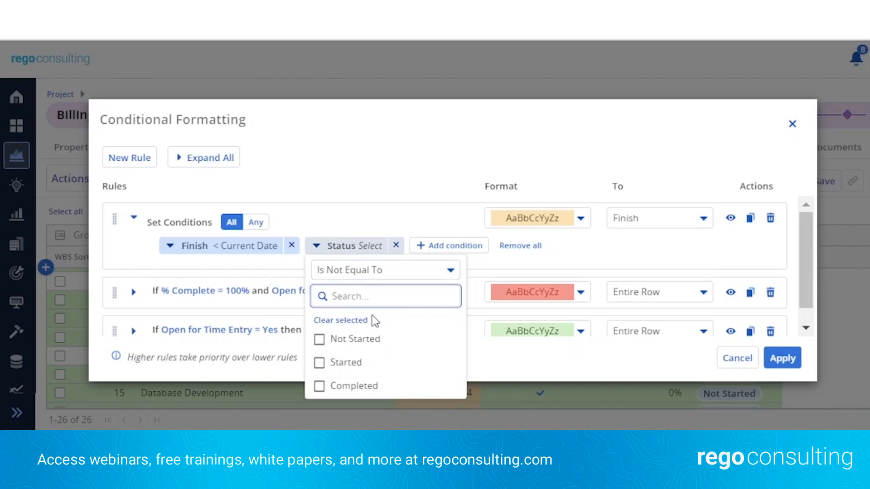
pyautogui.click(320, 386)
pyautogui.click(326, 203)
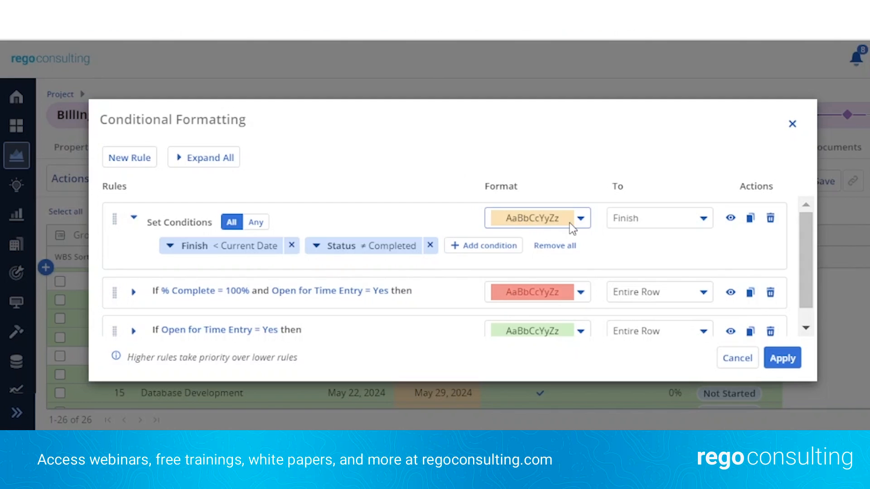
# - Change the Finish rule's background to a stronger orange, apply the rules, and review the task grid
pyautogui.click(583, 220)
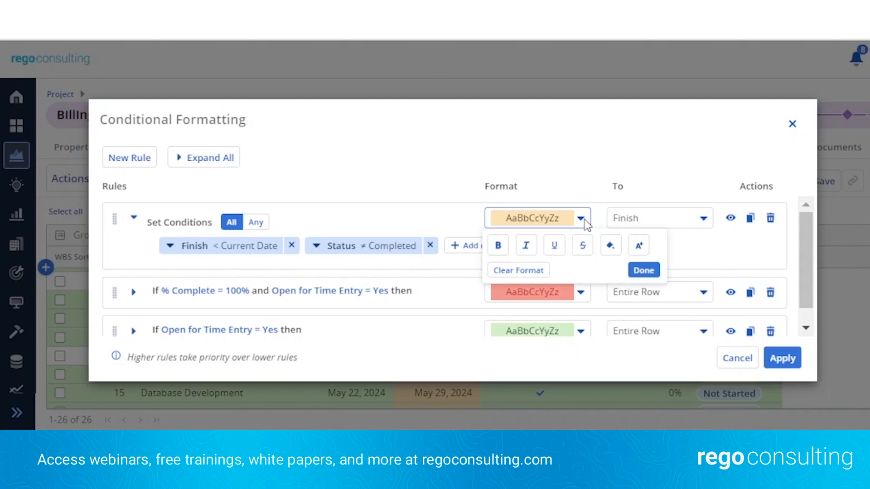
pyautogui.click(611, 245)
pyautogui.click(554, 309)
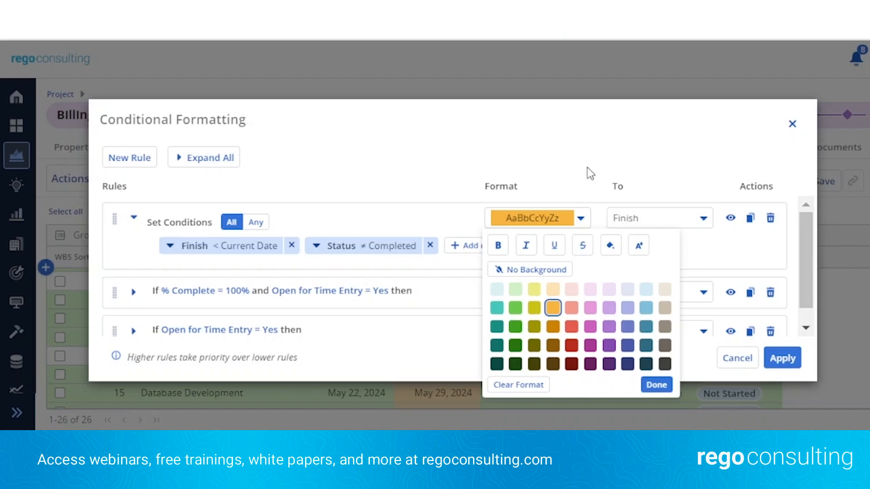
pyautogui.click(597, 156)
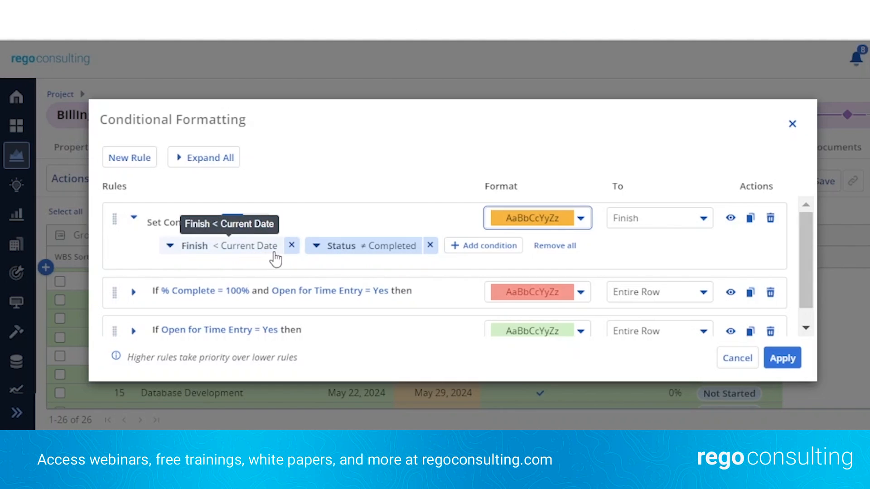
pyautogui.click(793, 360)
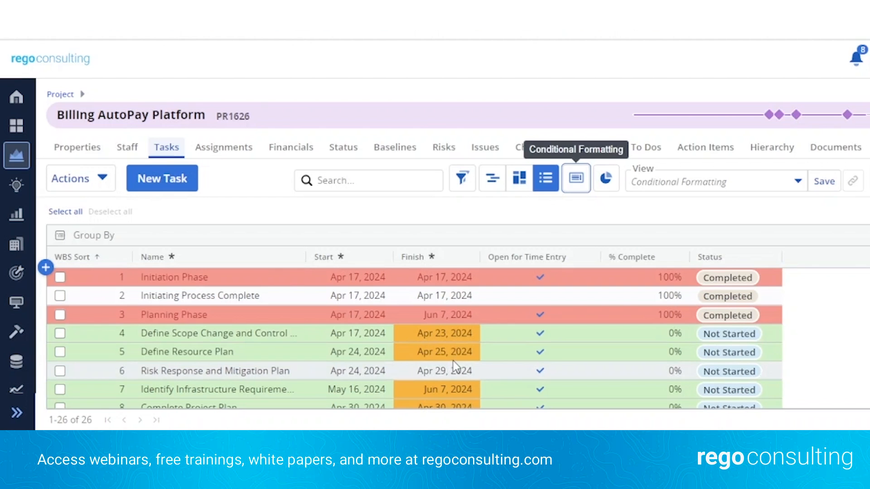
pyautogui.scroll(-5, 736, 389)
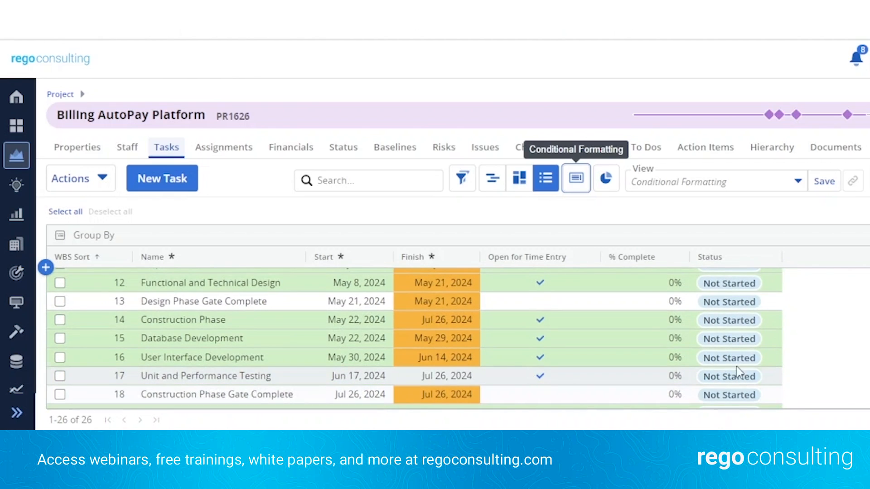
# - Set the Finish and Status rule to match Any of its conditions, apply it, and review the task grid
pyautogui.click(575, 178)
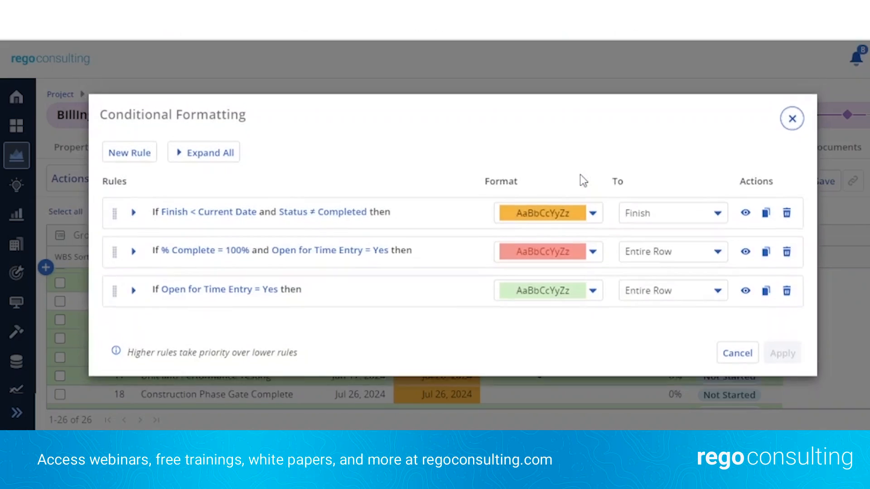
pyautogui.click(134, 218)
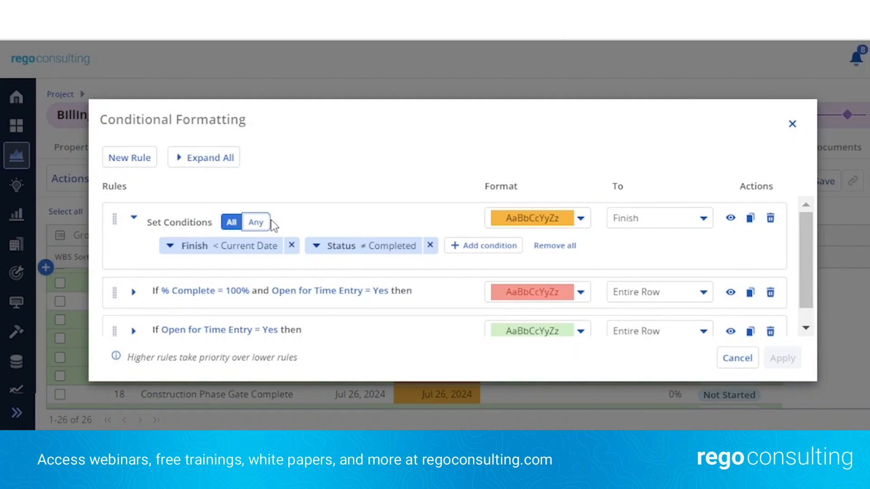
pyautogui.click(257, 223)
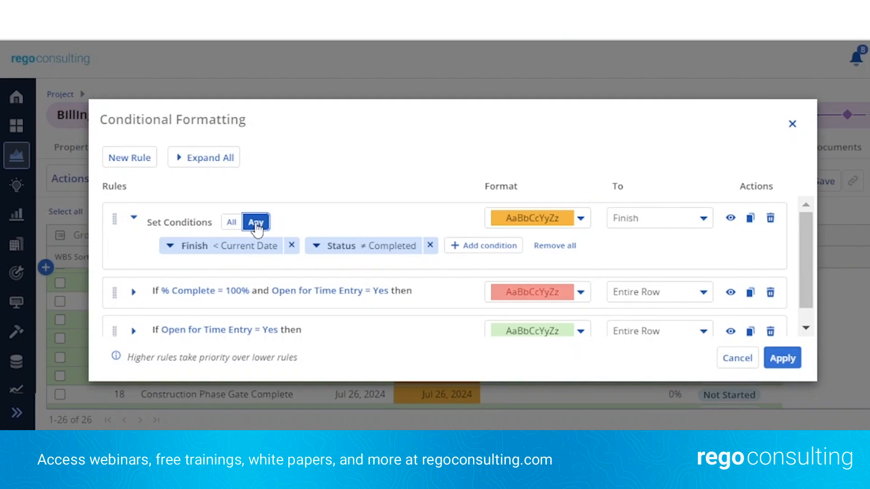
pyautogui.click(780, 359)
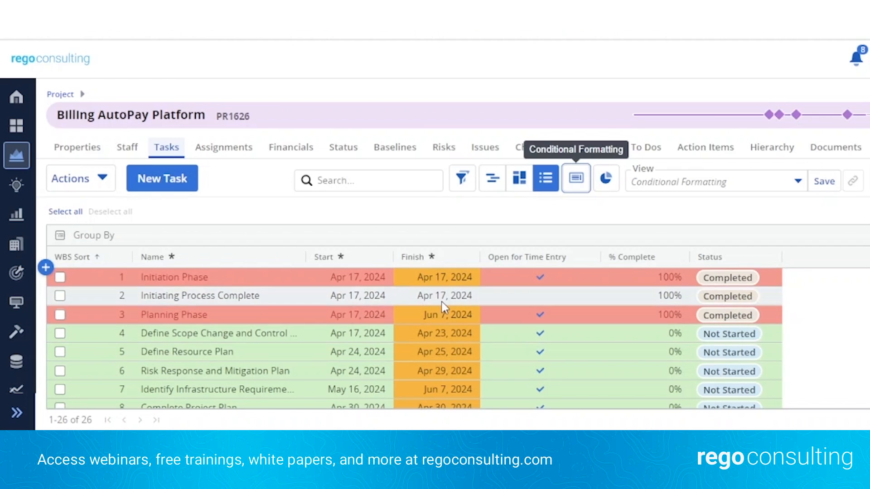
pyautogui.scroll(-2, 441, 302)
pyautogui.scroll(-5, 441, 303)
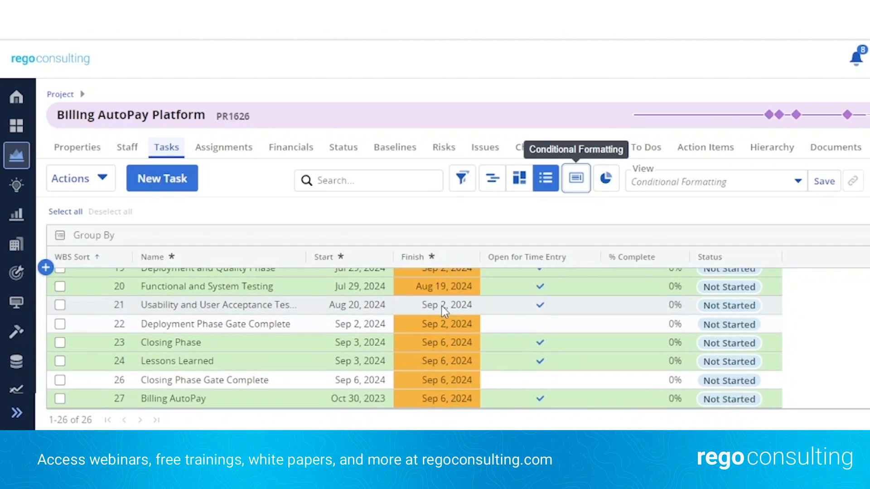